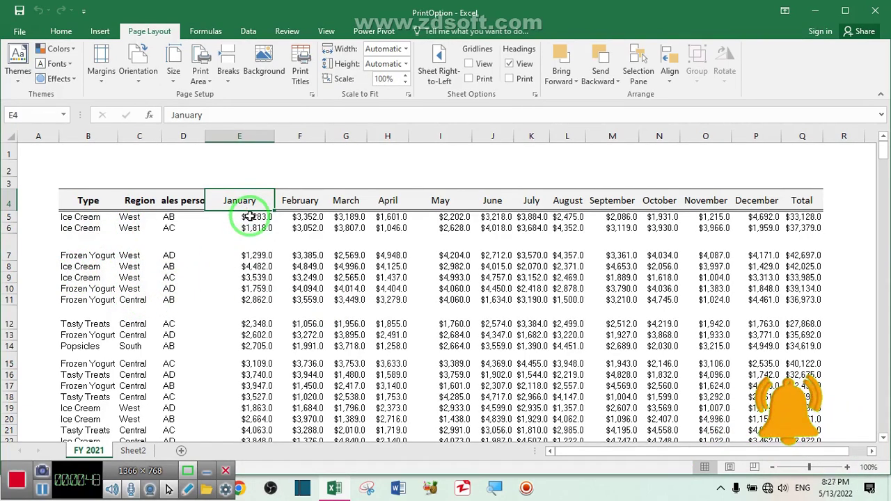
# Preview the FY 2021 sheet's printout, enlarge the first page to check its columns, and return to the worksheet.
pyautogui.moveTo(249, 217); pyautogui.dragTo(705, 227)
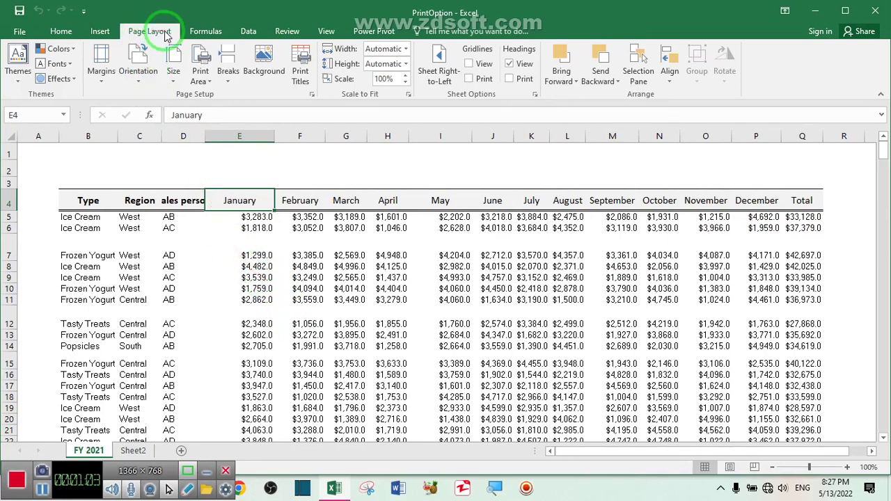
pyautogui.click(20, 33)
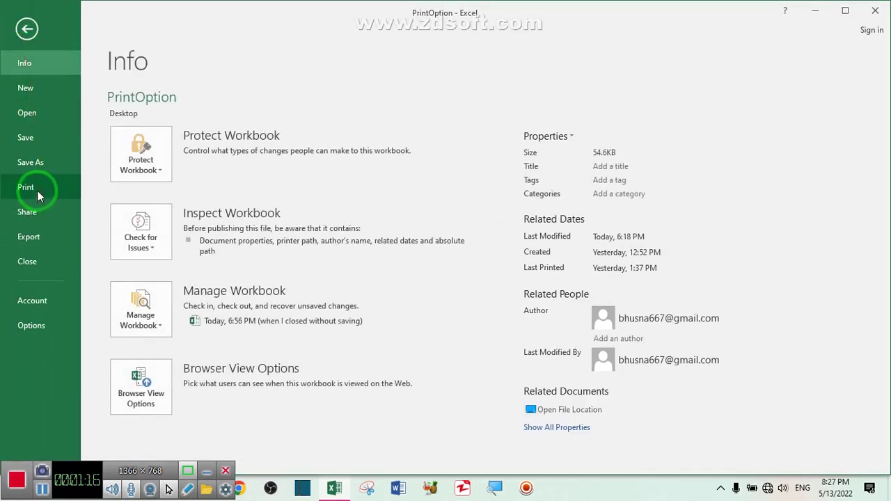
pyautogui.click(37, 192)
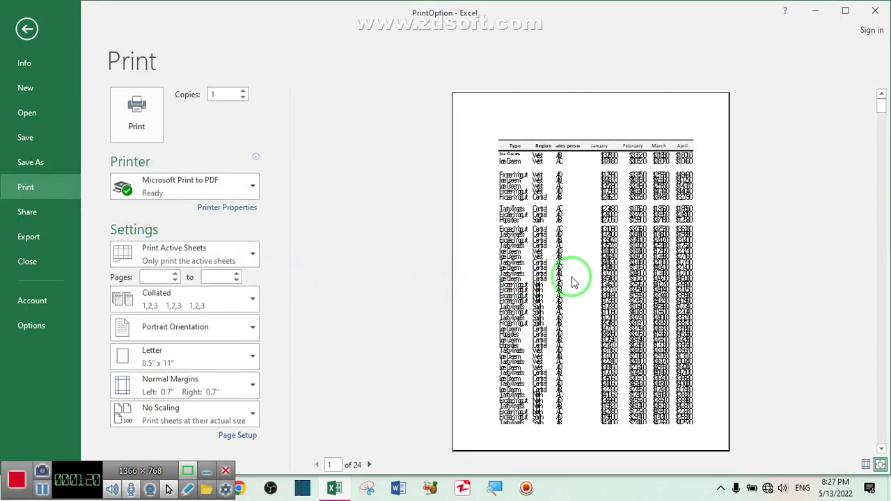
pyautogui.click(575, 278)
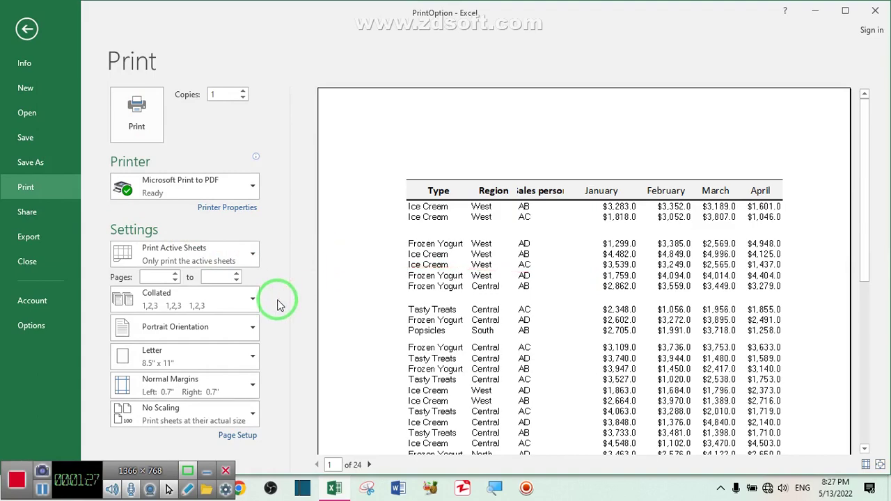
pyautogui.click(27, 29)
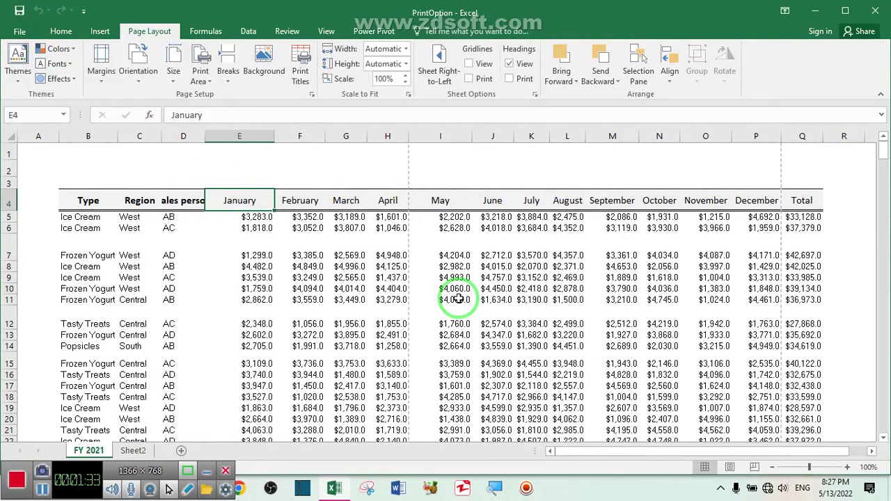
# Page through the print preview to page 3 and return to the worksheet.
pyautogui.hotkey('ctrl', 'p')
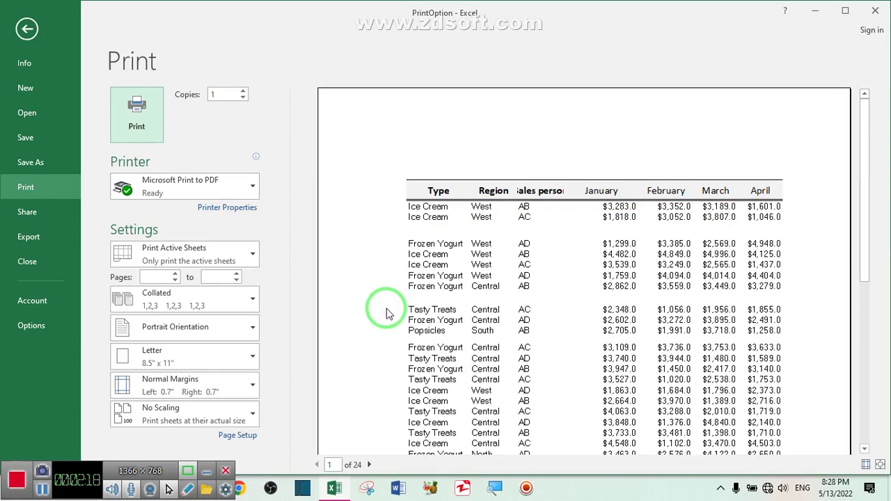
pyautogui.click(370, 465)
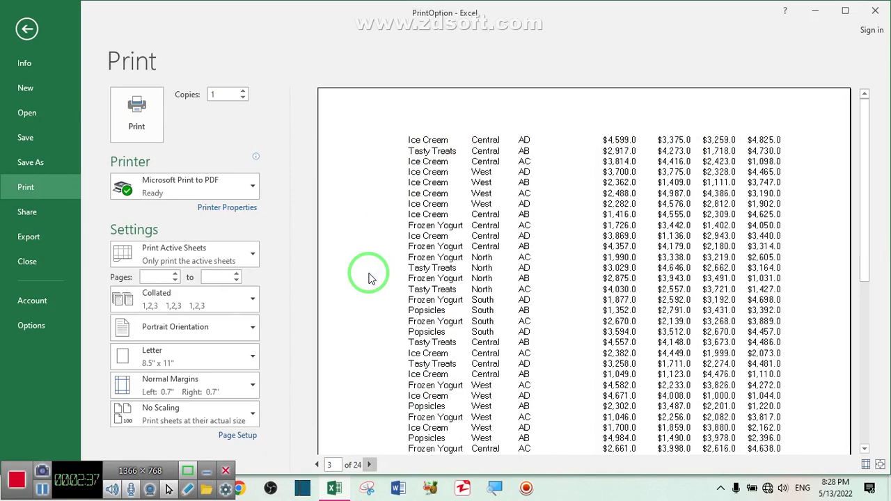
pyautogui.click(32, 29)
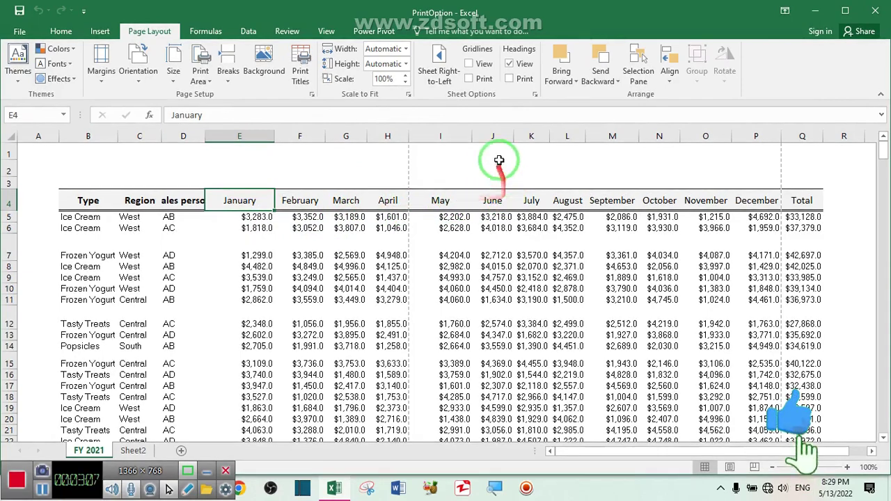
# Hide columns J through Q, from June to Total, and check the result in the print preview.
pyautogui.moveTo(496, 134); pyautogui.dragTo(813, 157)
pyautogui.rightClick(569, 136)
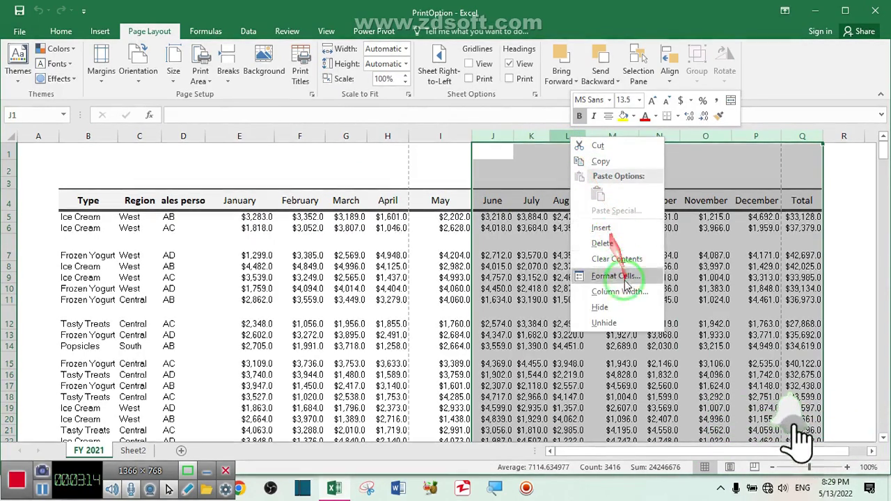
pyautogui.click(615, 308)
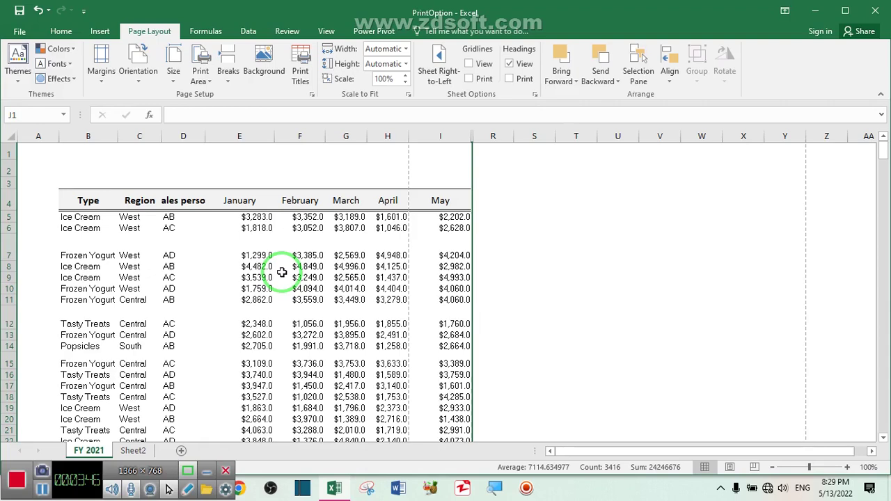
pyautogui.hotkey('ctrl', 'p')
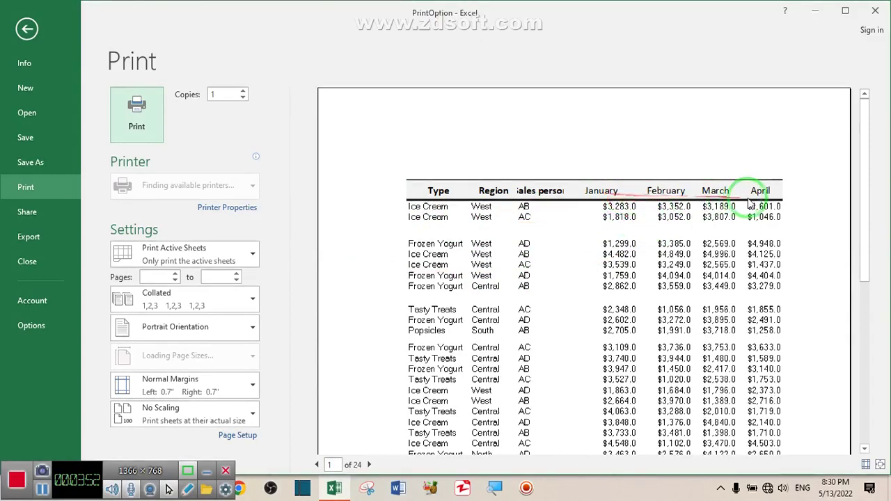
pyautogui.click(26, 28)
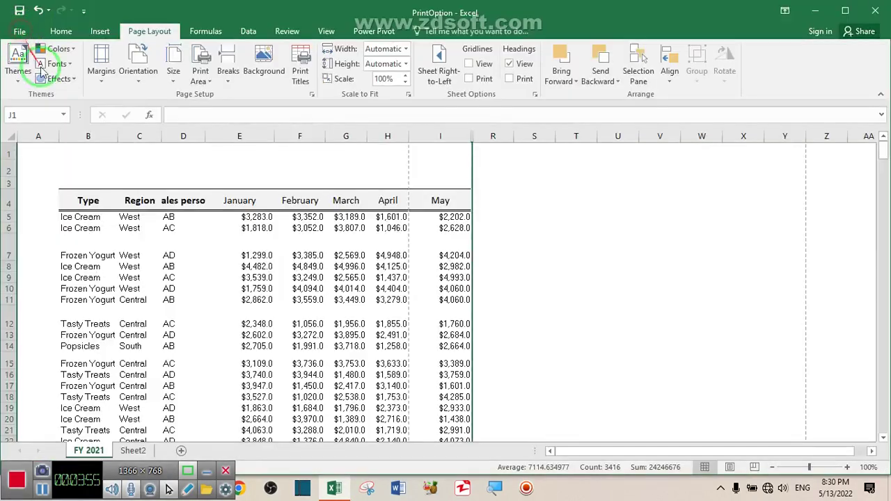
# Delete the empty column A before the Type column and check the printed page in the print preview.
pyautogui.click(38, 133)
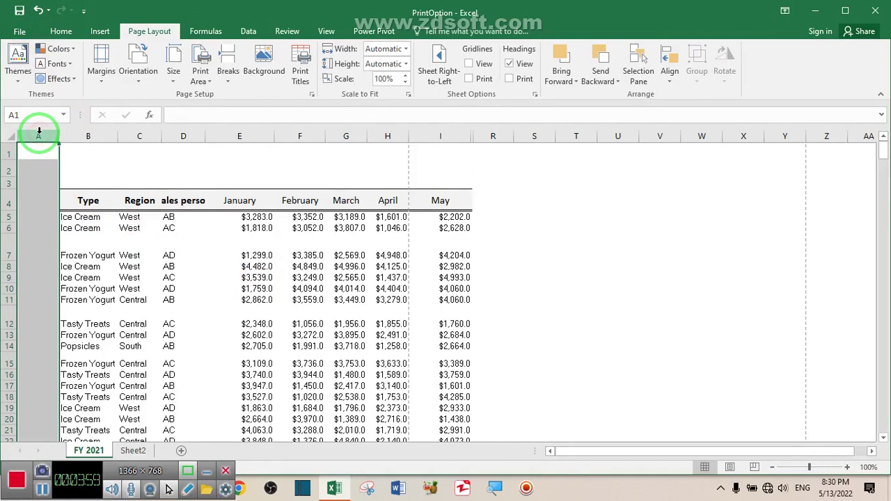
pyautogui.rightClick(39, 133)
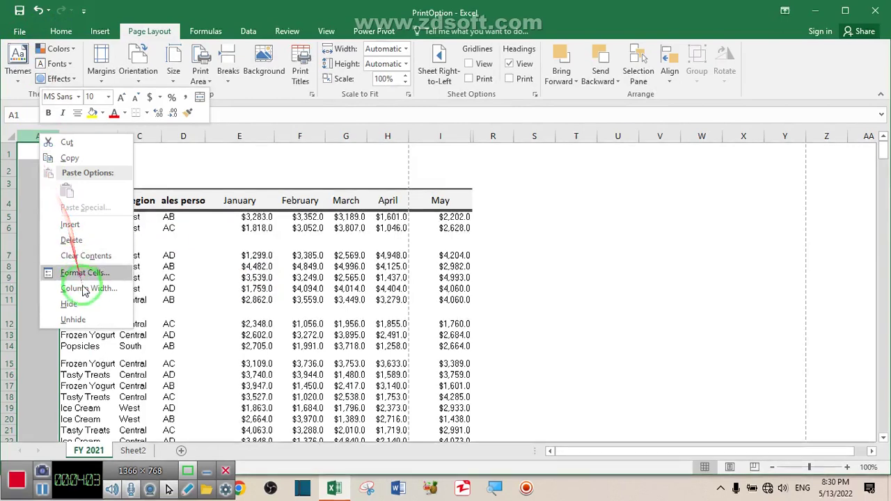
pyautogui.click(76, 237)
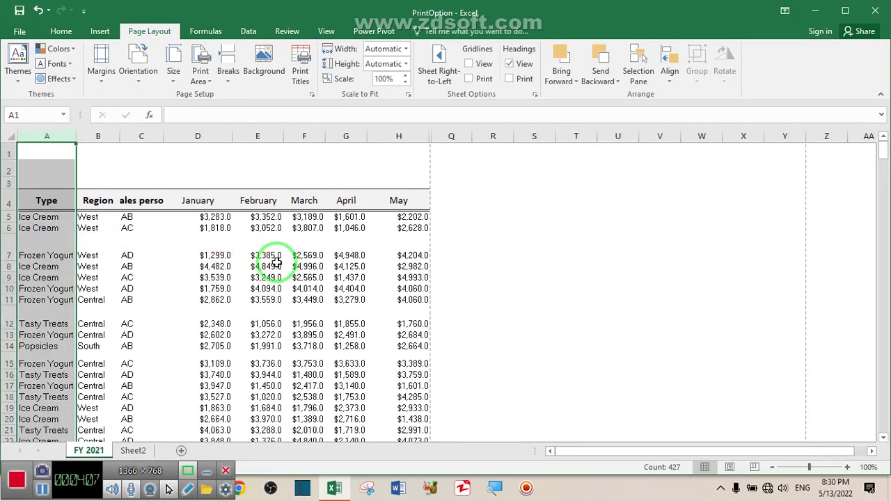
pyautogui.hotkey('ctrl', 'p')
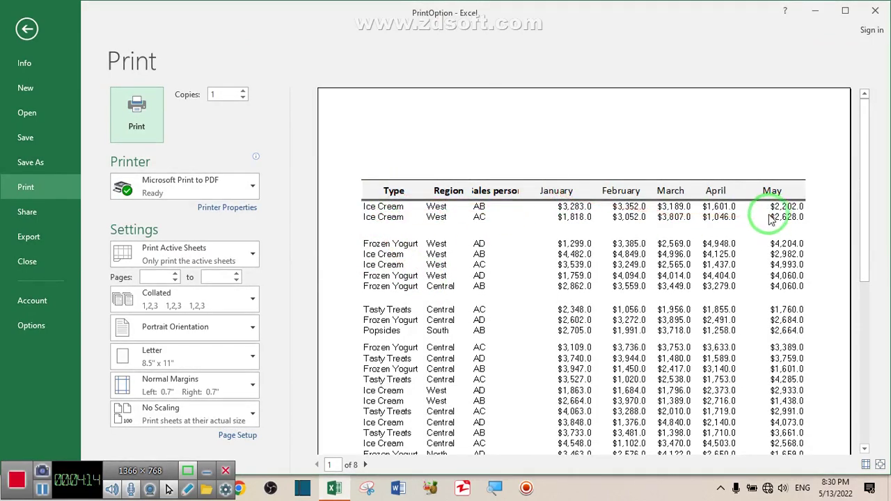
pyautogui.click(28, 30)
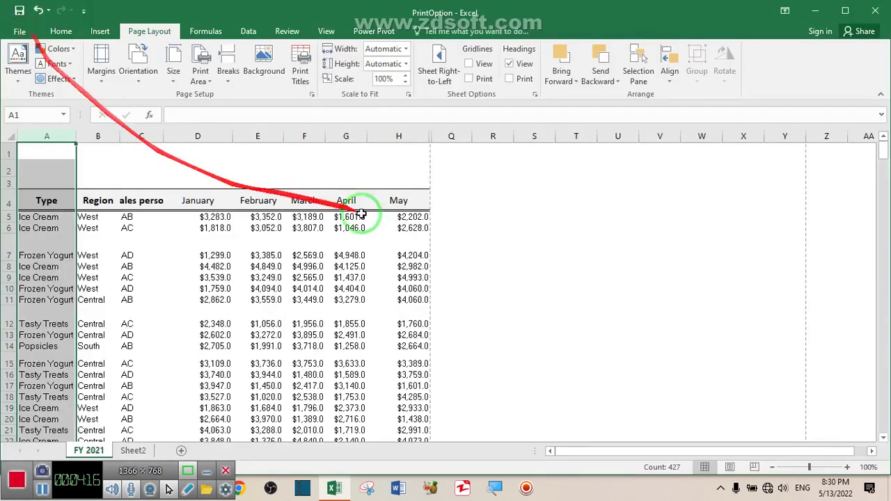
# Unhide the columns between H and Q to bring back June through Total.
pyautogui.click(410, 170)
pyautogui.moveTo(411, 136); pyautogui.dragTo(438, 136)
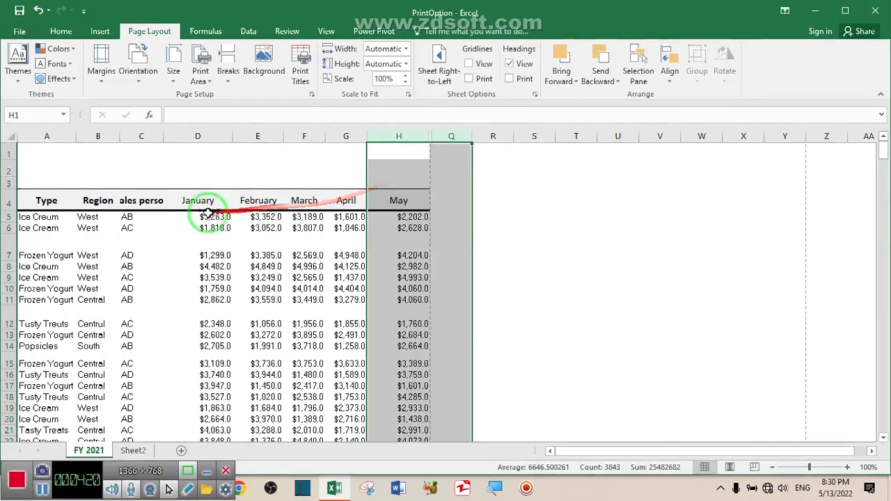
pyautogui.rightClick(437, 135)
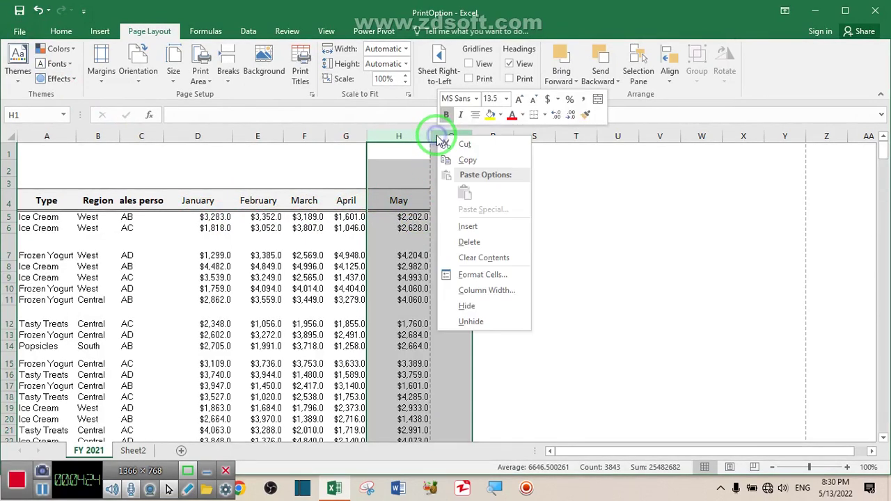
pyautogui.click(490, 320)
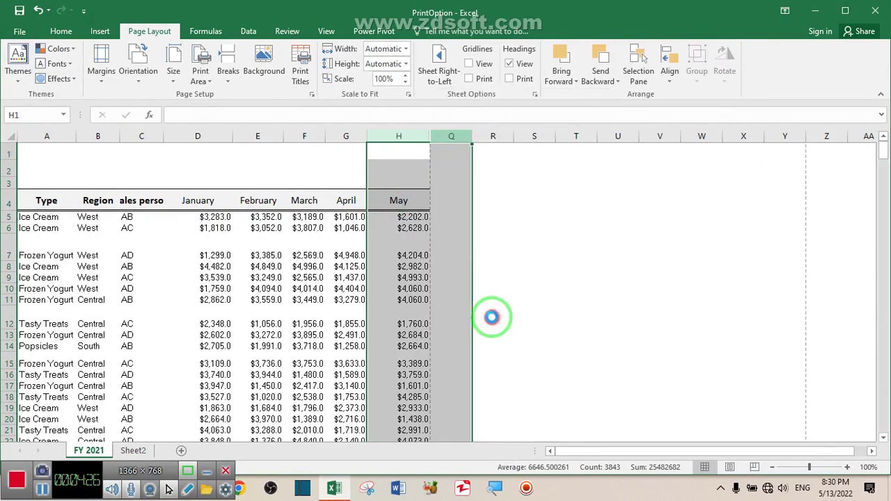
pyautogui.moveTo(487, 308); pyautogui.dragTo(672, 295)
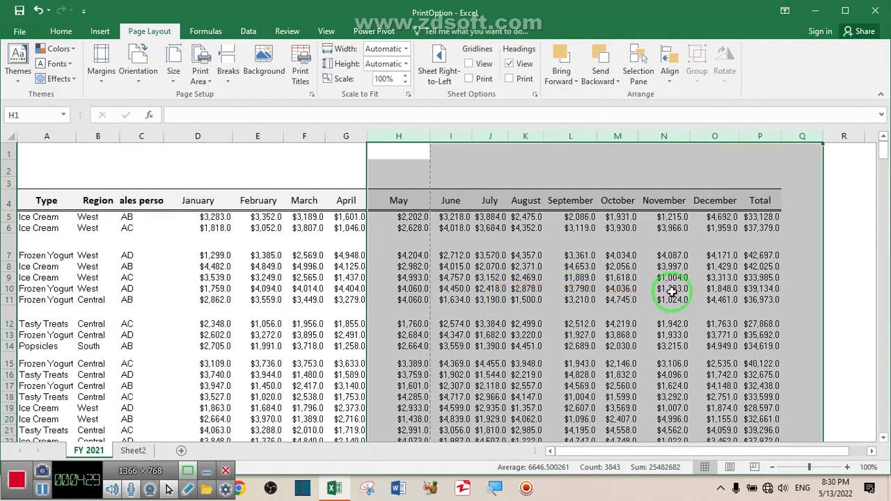
pyautogui.click(617, 277)
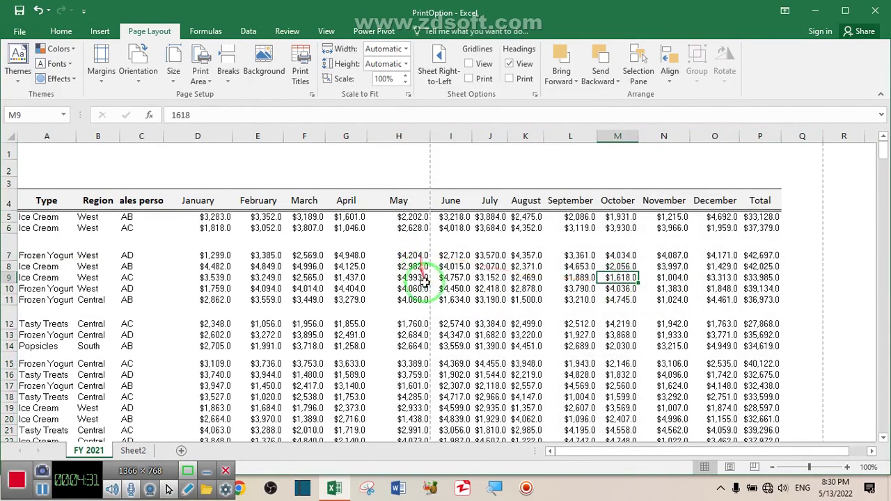
pyautogui.moveTo(579, 454); pyautogui.dragTo(552, 456)
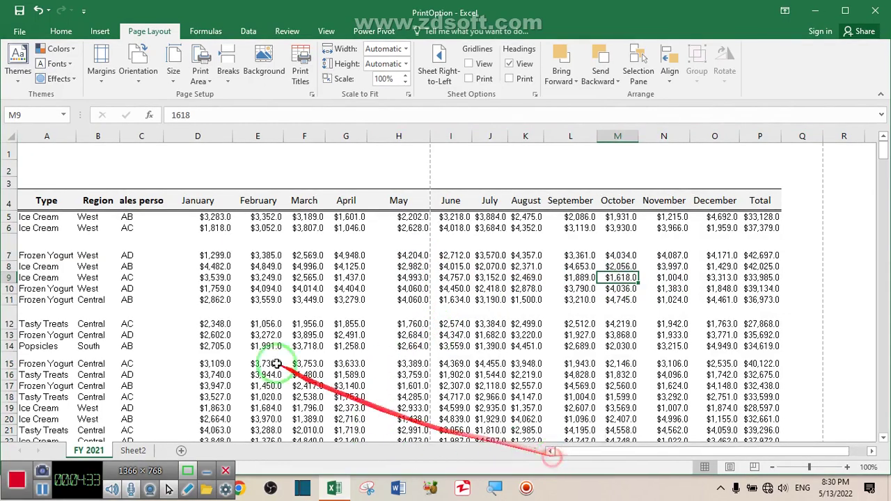
# Set the page orientation to Landscape and check the whole first page in the print preview.
pyautogui.click(140, 84)
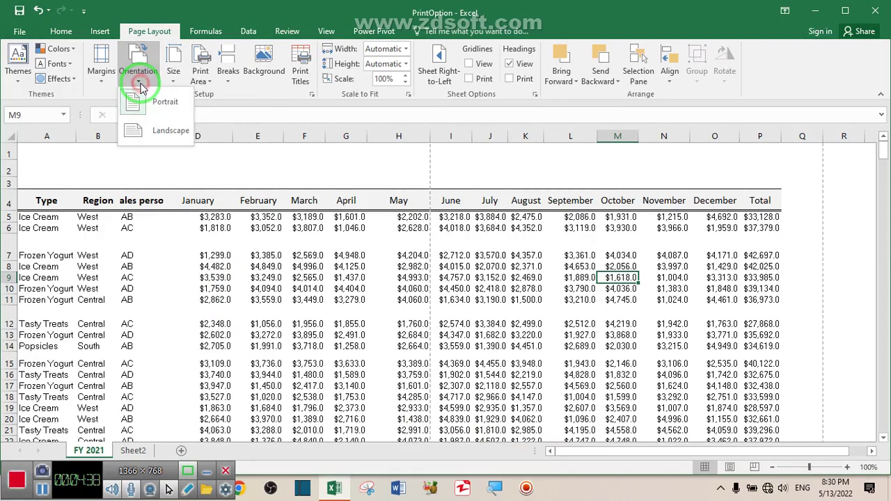
pyautogui.click(167, 135)
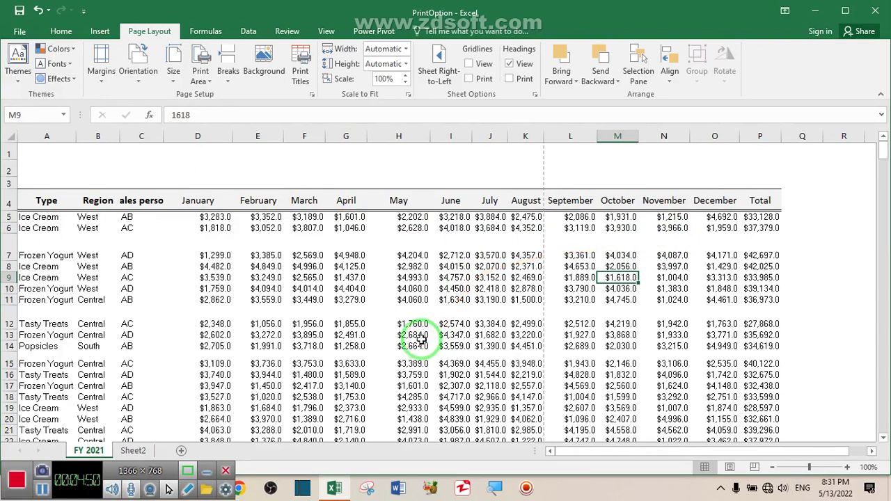
pyautogui.hotkey('ctrl', 'p')
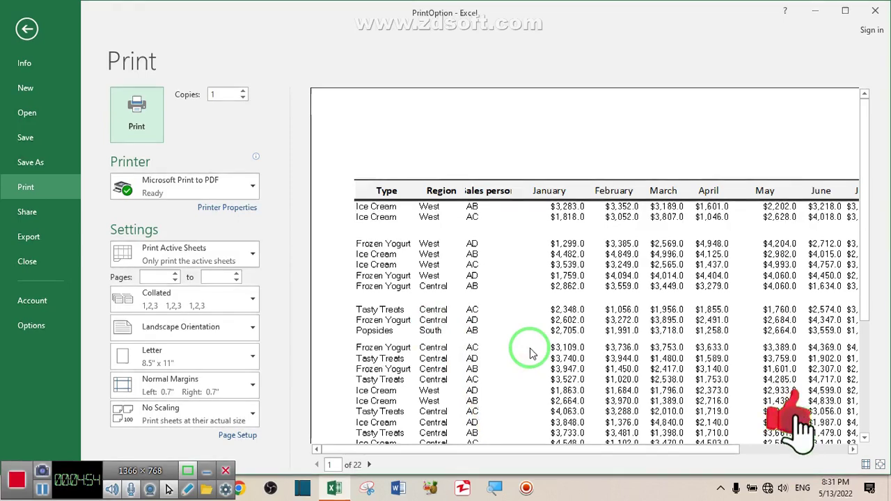
pyautogui.click(880, 464)
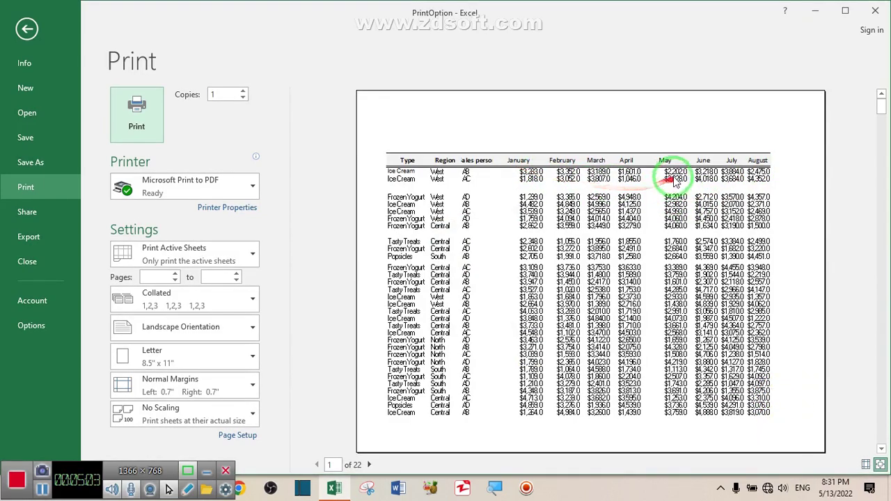
pyautogui.click(28, 30)
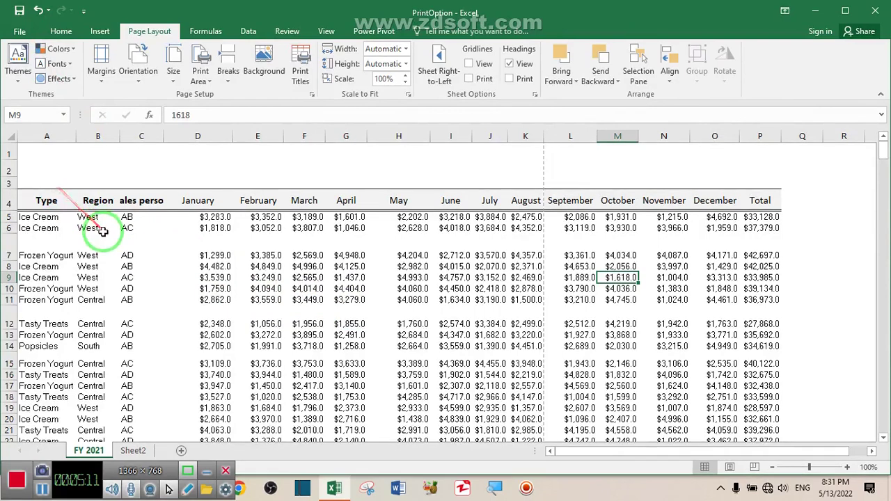
# AutoFit all column widths and row heights across the entire worksheet.
pyautogui.click(11, 136)
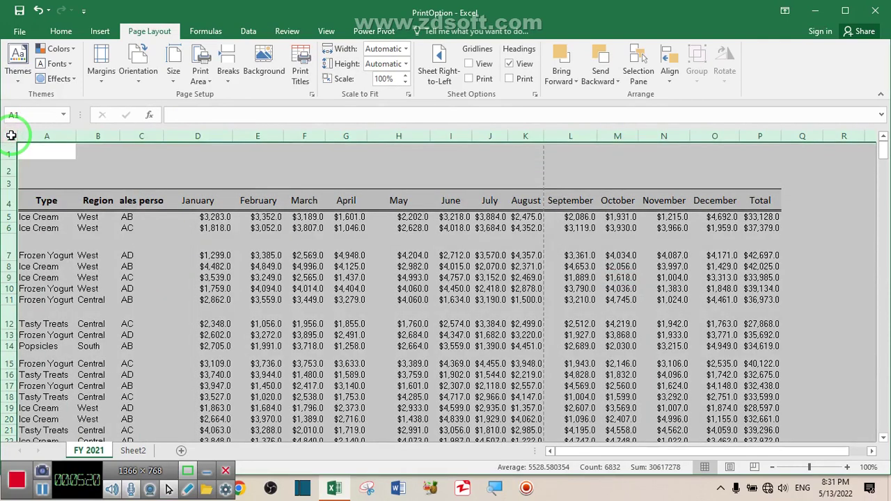
pyautogui.doubleClick(325, 136)
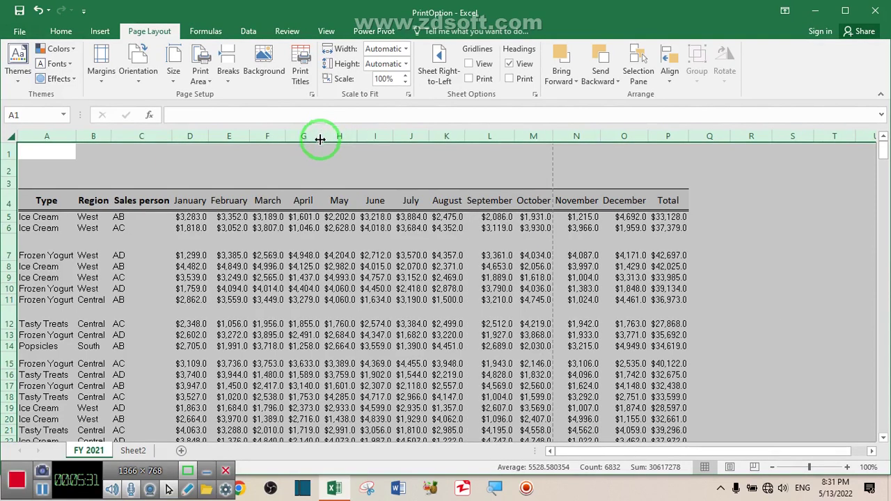
pyautogui.doubleClick(10, 260)
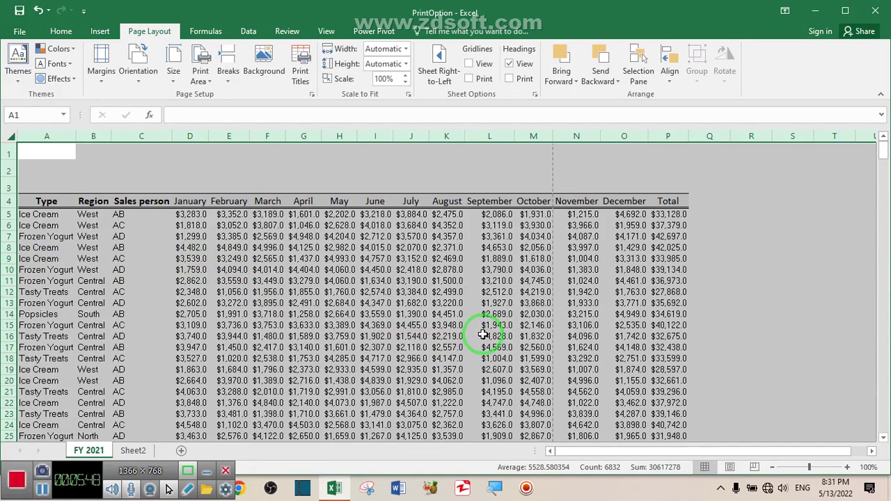
# Examine the first page in the print preview up close, from the Type column across to its last month.
pyautogui.hotkey('ctrl', 'p')
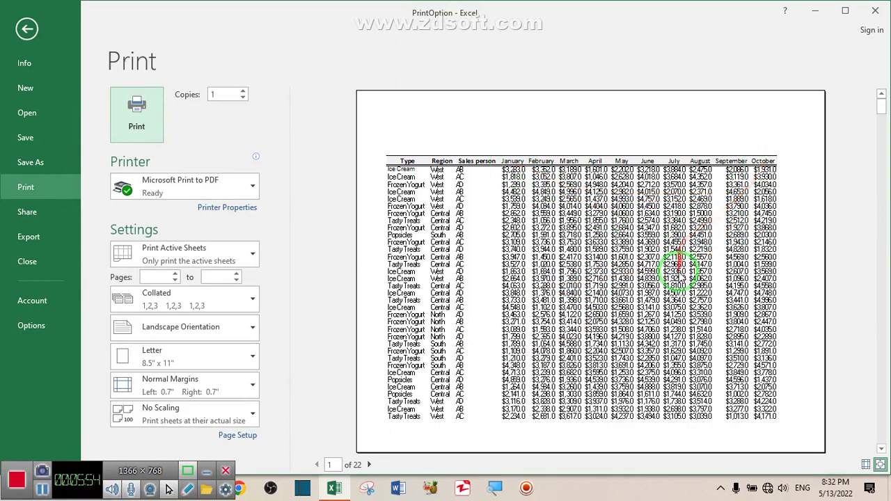
pyautogui.click(630, 284)
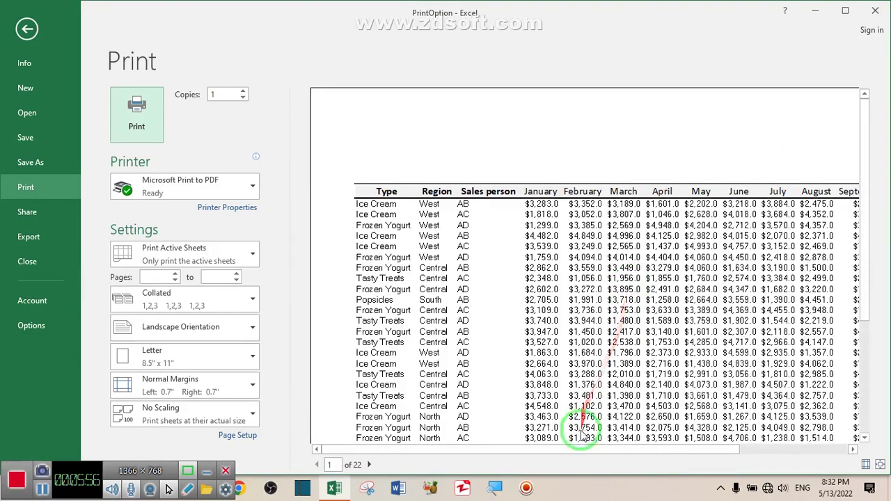
pyautogui.moveTo(637, 454); pyautogui.dragTo(656, 452)
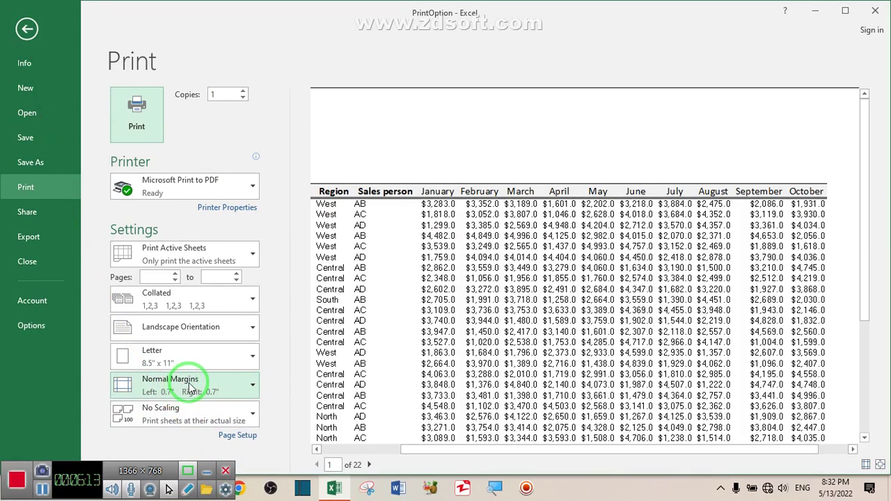
# Try Narrow margins on the previewed page, restore Normal margins and return to the worksheet.
pyautogui.click(240, 380)
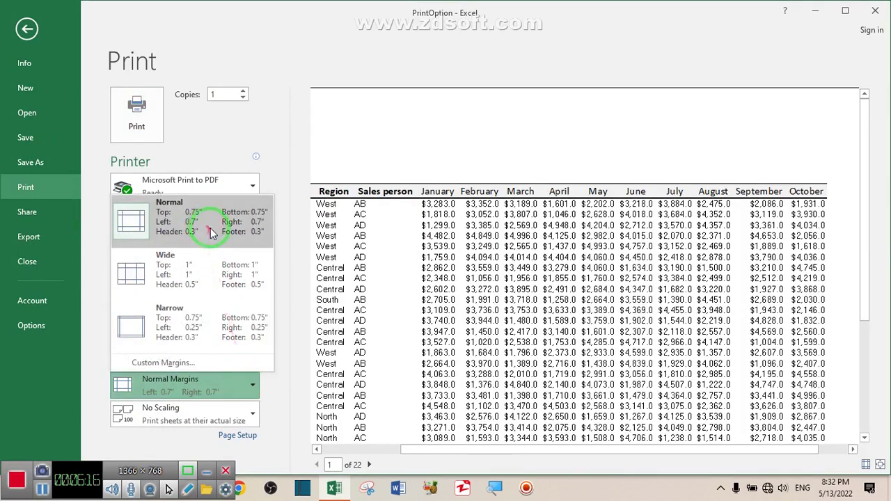
pyautogui.click(206, 326)
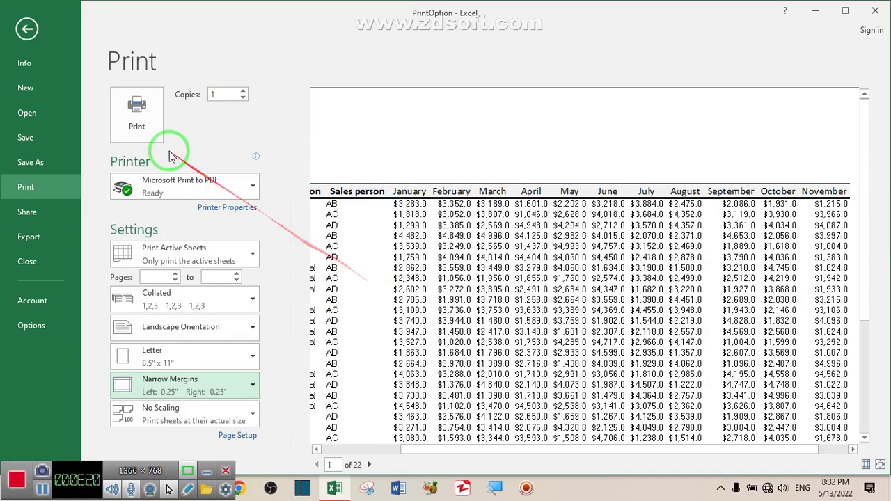
pyautogui.click(558, 375)
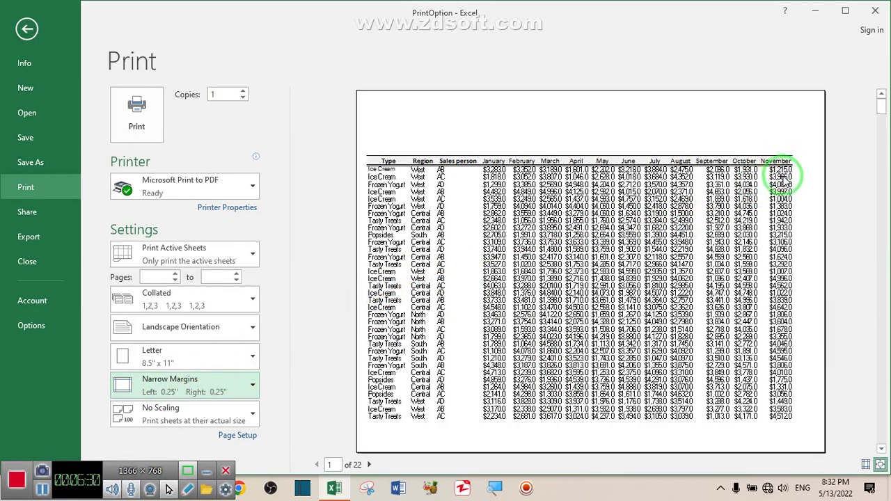
pyautogui.click(252, 388)
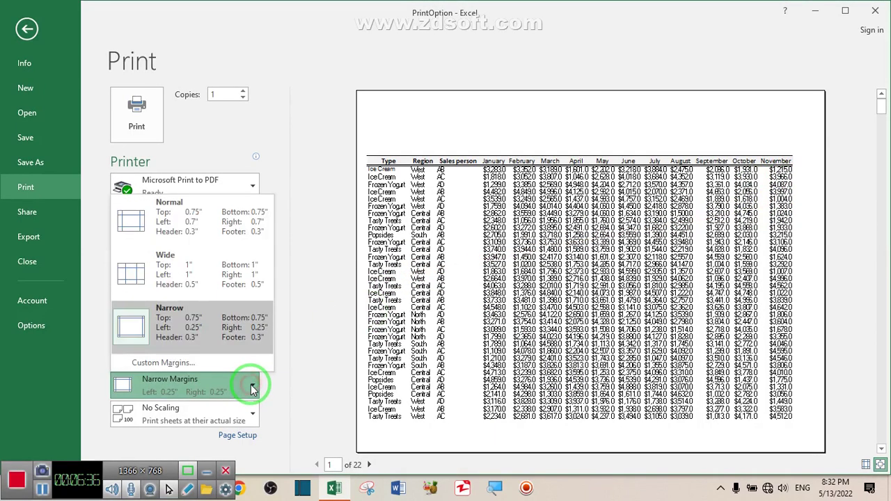
pyautogui.click(187, 222)
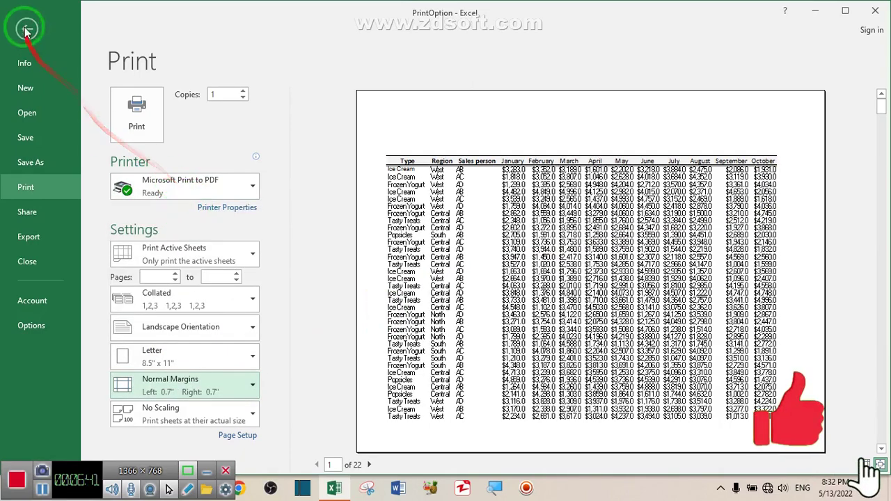
pyautogui.click(26, 31)
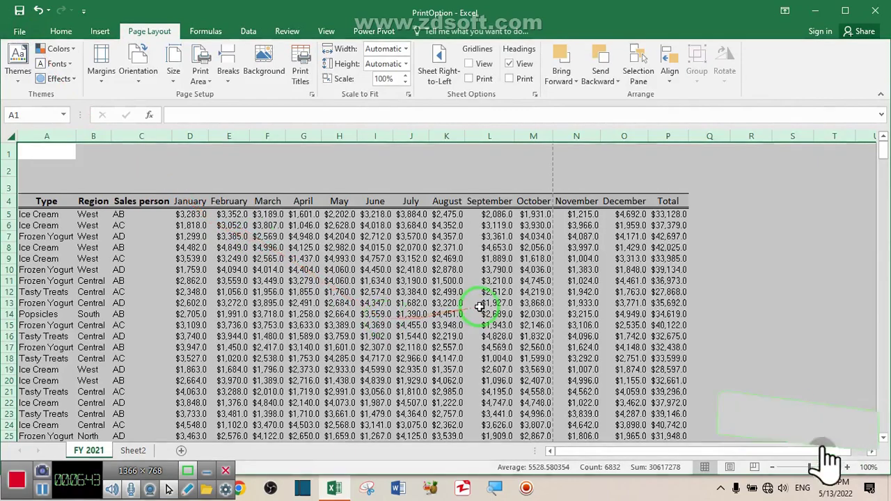
# Shorten the January and February headers in row 4 to Jan and Feb and fill the abbreviated month names through December.
pyautogui.click(373, 291)
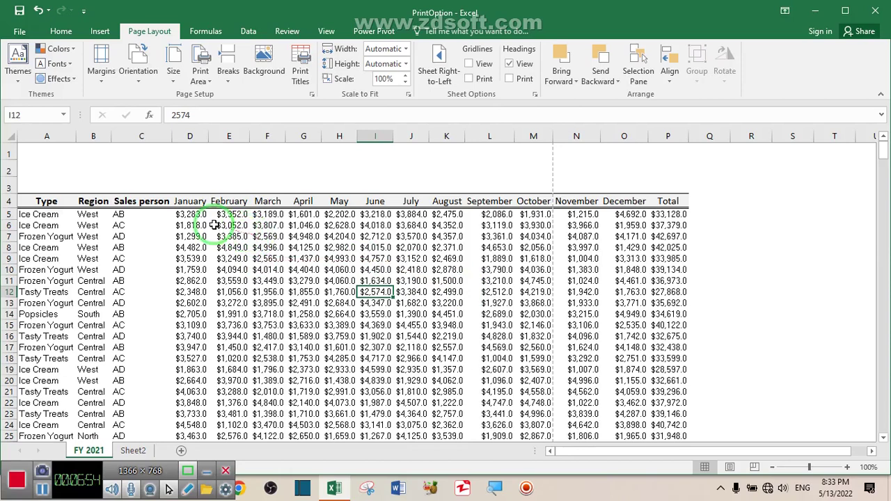
pyautogui.click(195, 200)
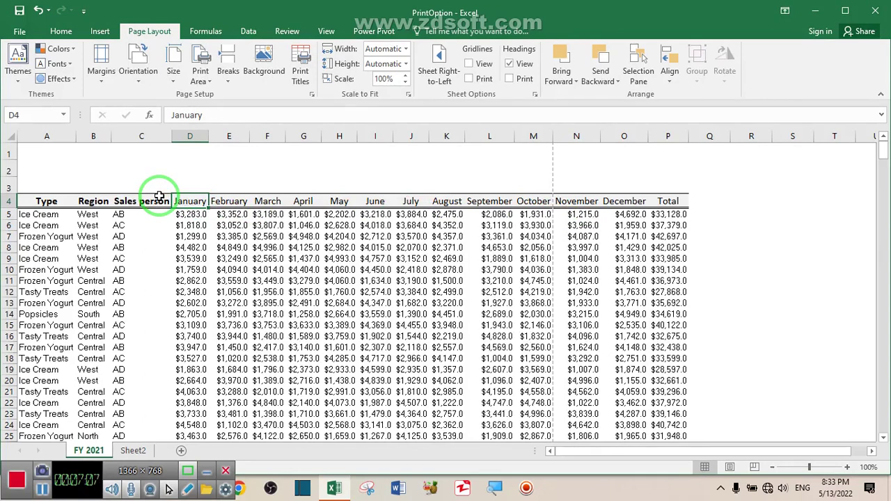
pyautogui.write('Jan')
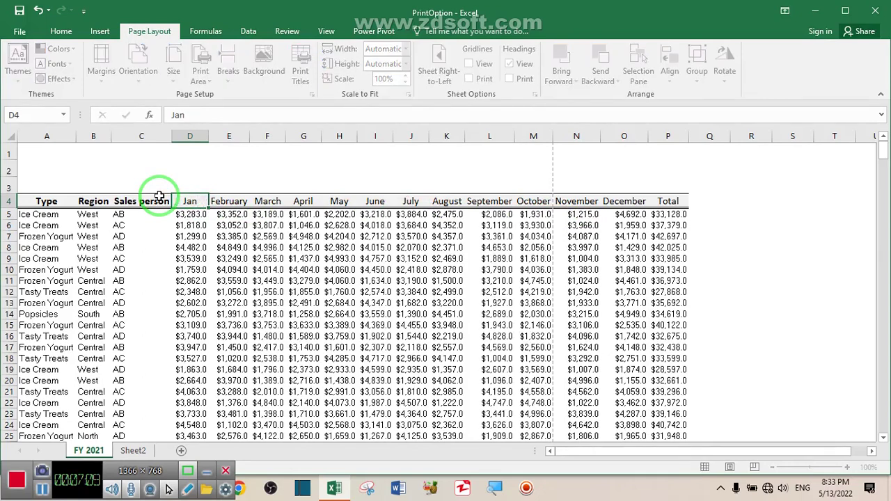
pyautogui.press('Tab')
pyautogui.write('Fe')
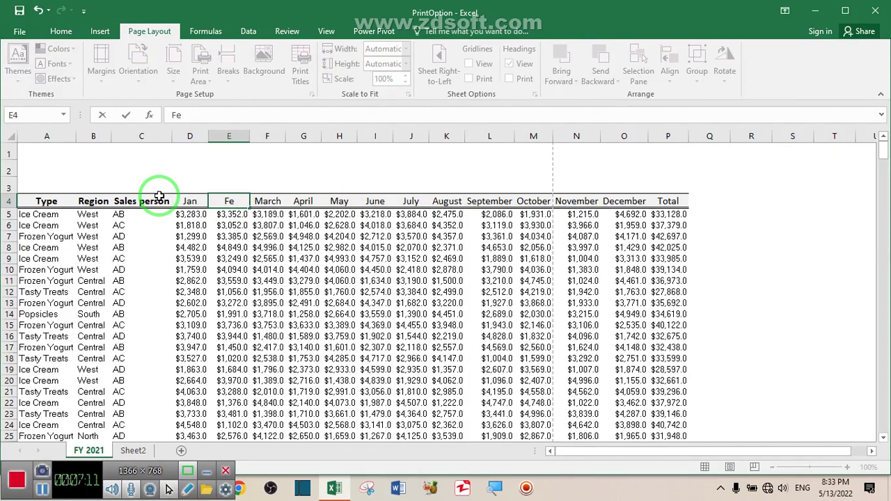
pyautogui.write('b')
pyautogui.click(192, 201)
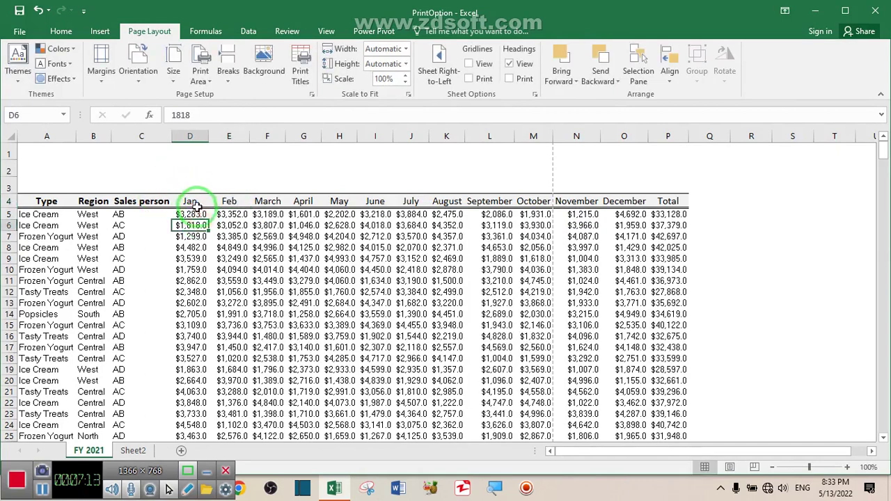
pyautogui.moveTo(195, 201); pyautogui.dragTo(636, 113)
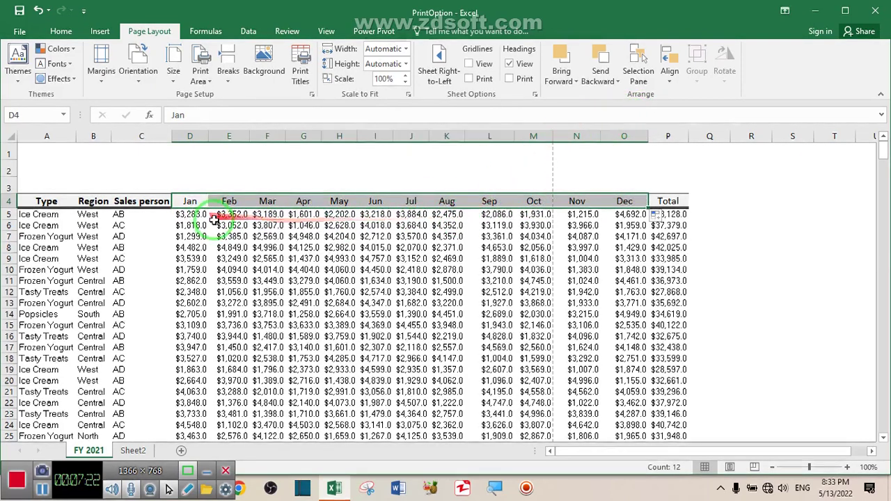
# AutoFit all column widths across the entire worksheet to suit the abbreviated month headers.
pyautogui.click(12, 137)
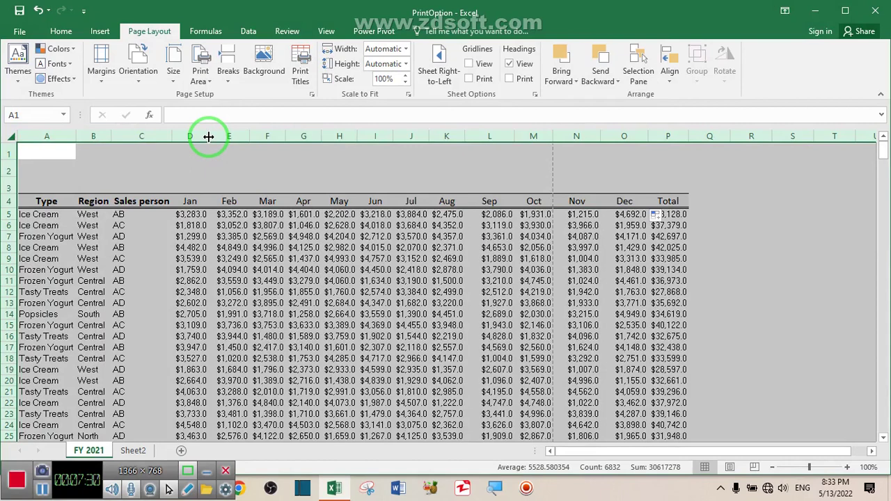
pyautogui.doubleClick(209, 137)
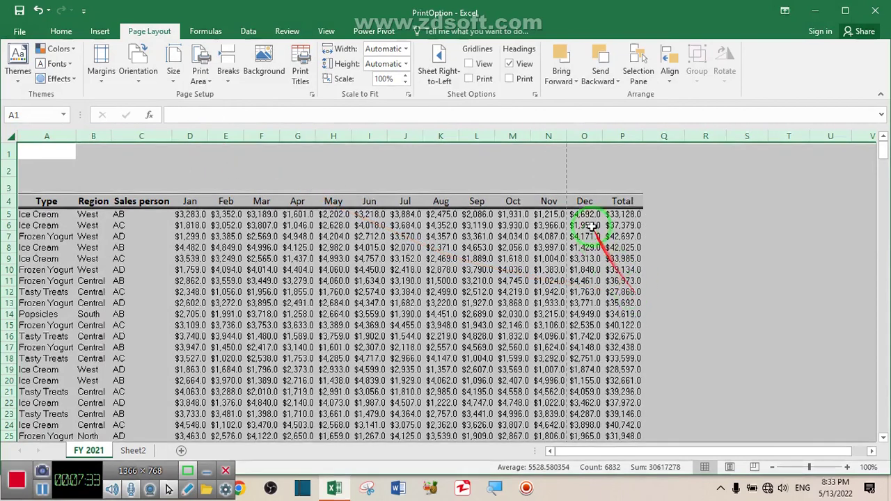
pyautogui.click(343, 257)
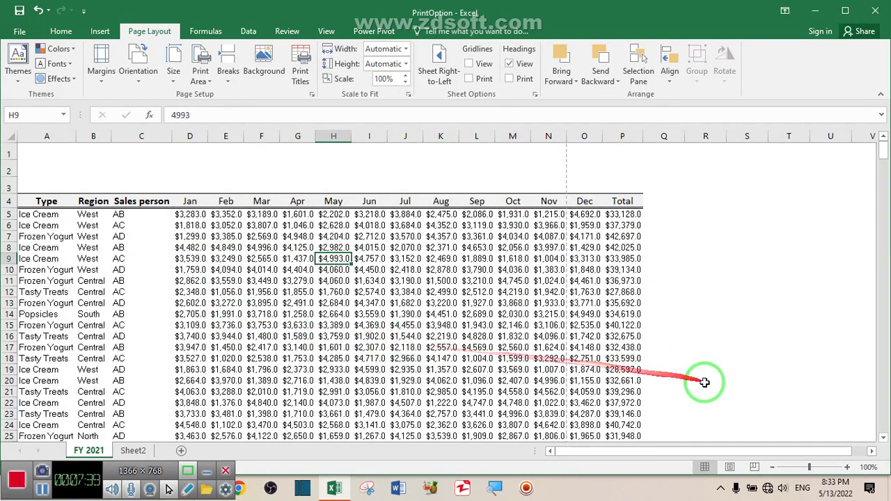
# Move the vertical page break after Nov past the Total column in Page Break Preview, check the print preview and return to Normal view.
pyautogui.click(755, 467)
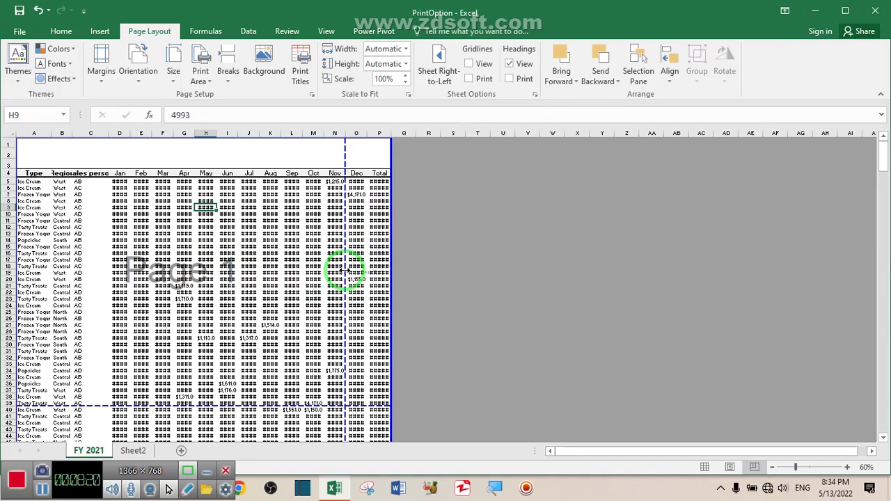
pyautogui.moveTo(357, 271); pyautogui.dragTo(392, 274)
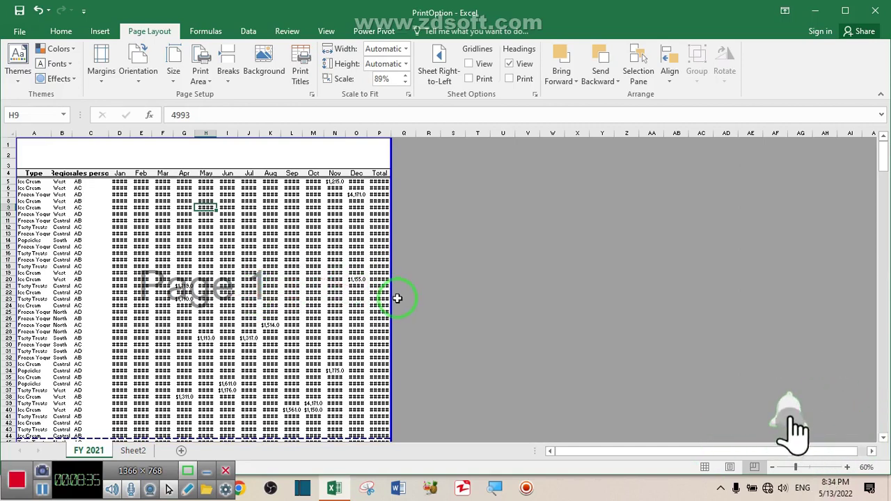
pyautogui.hotkey('ctrl', 'p')
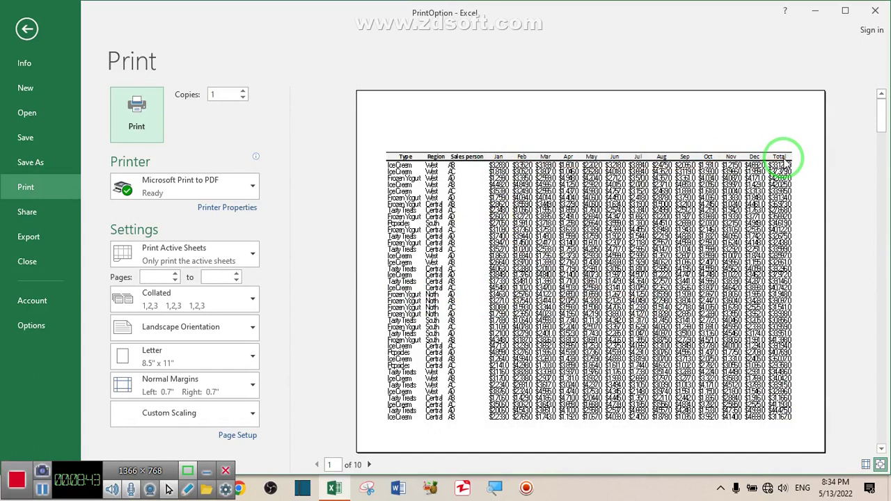
pyautogui.click(620, 240)
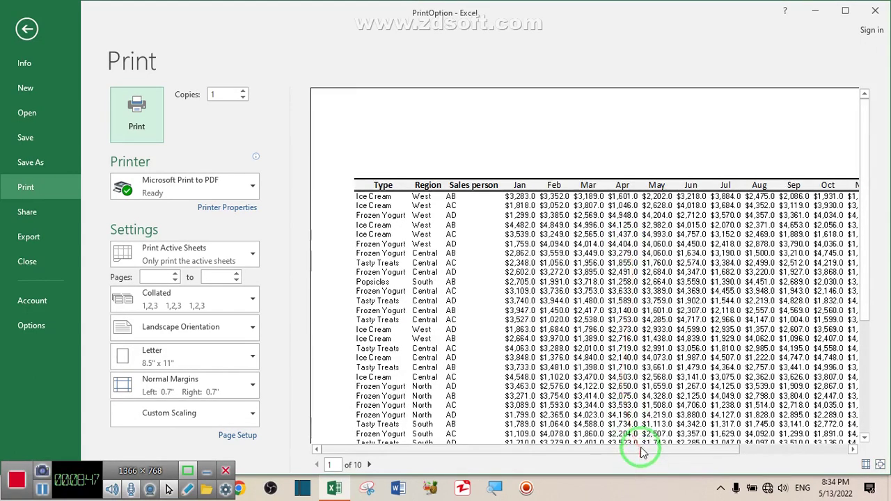
pyautogui.hscroll(2, 615, 316)
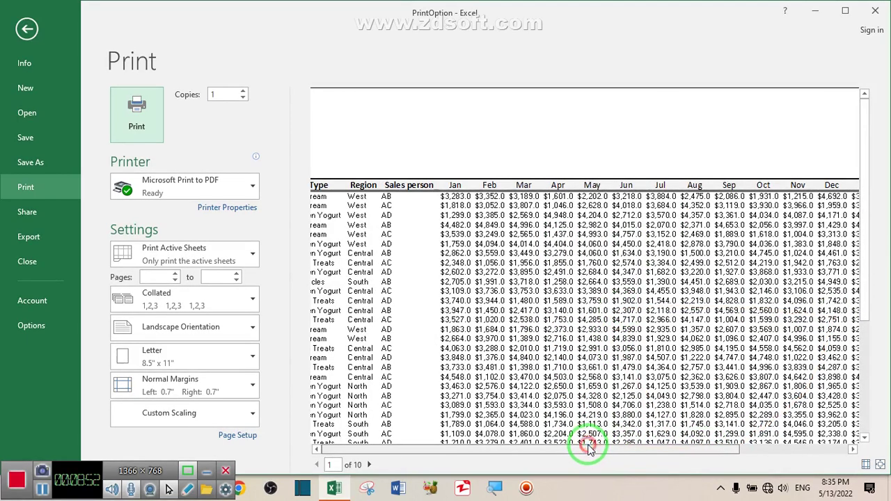
pyautogui.hscroll(-2, 587, 443)
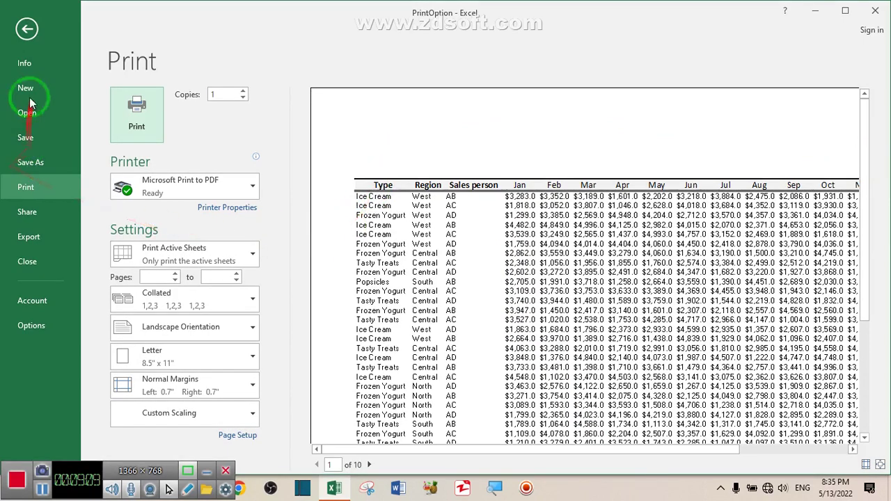
pyautogui.click(27, 31)
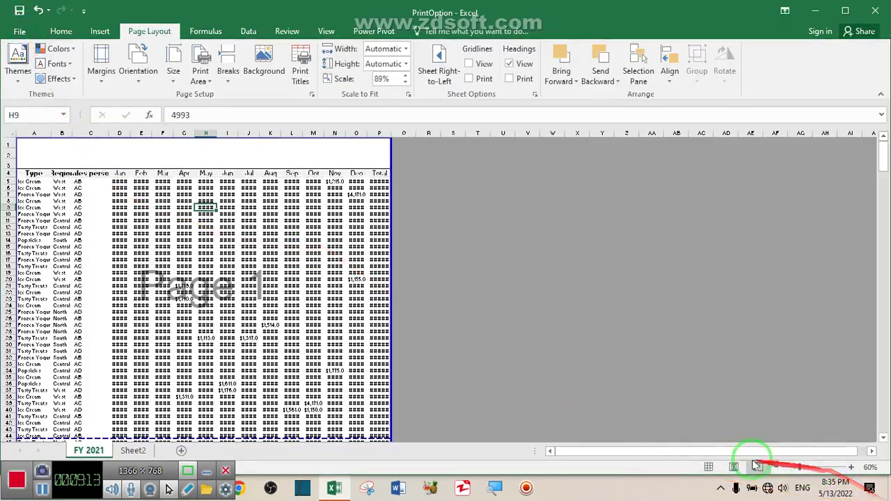
pyautogui.click(708, 466)
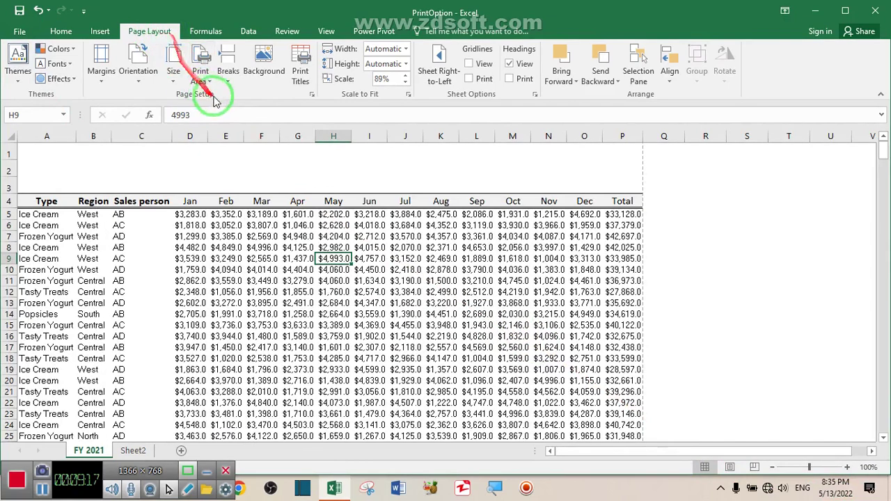
# Set row 4 ($4:$4) as the print title row to repeat at the top of every page.
pyautogui.click(304, 75)
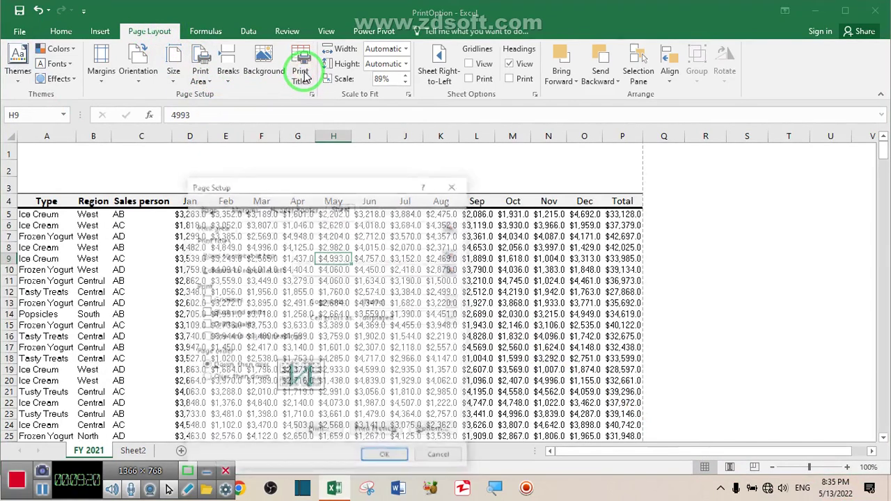
pyautogui.click(309, 256)
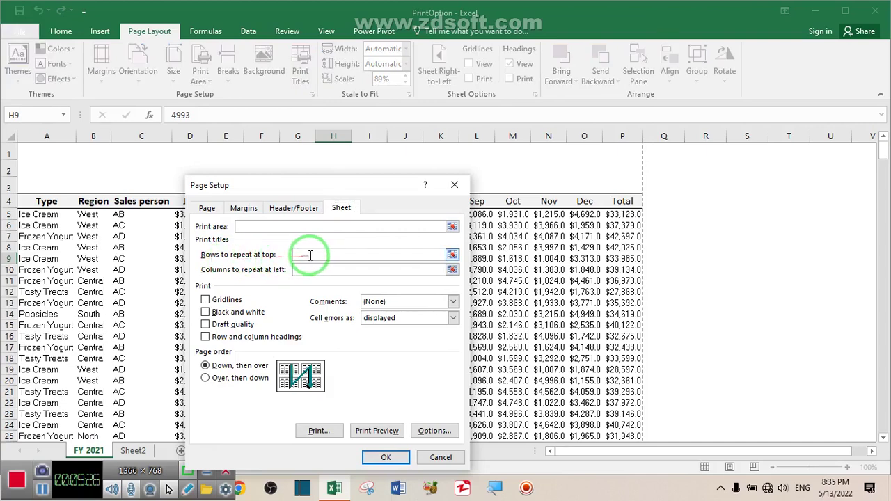
pyautogui.click(11, 201)
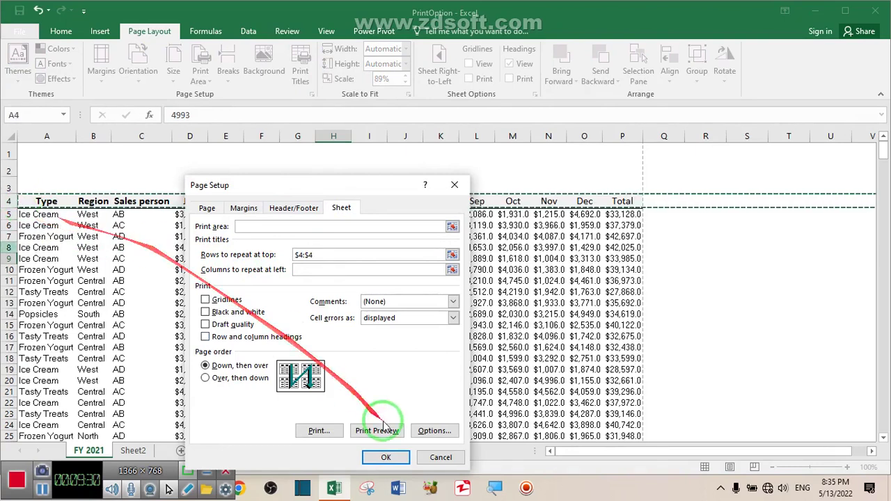
pyautogui.click(390, 456)
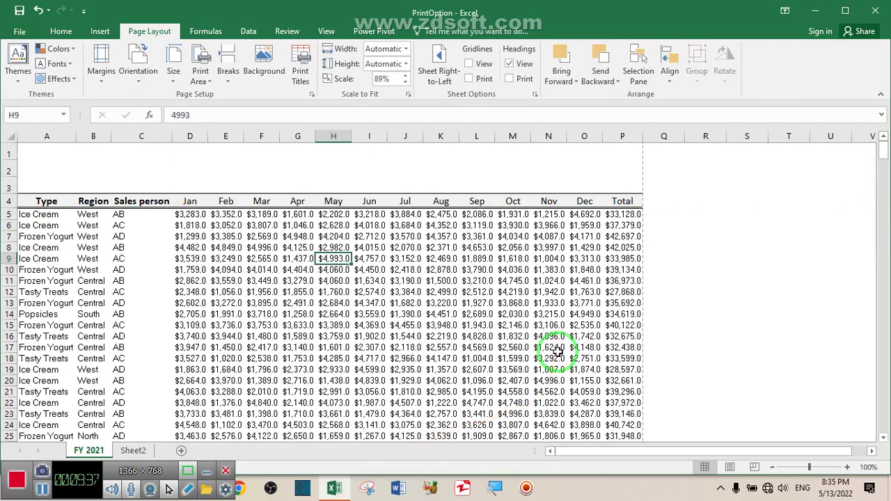
# Check the header row on the following pages, up to page 3, in the print preview and return to the worksheet.
pyautogui.hotkey('ctrl', 'p')
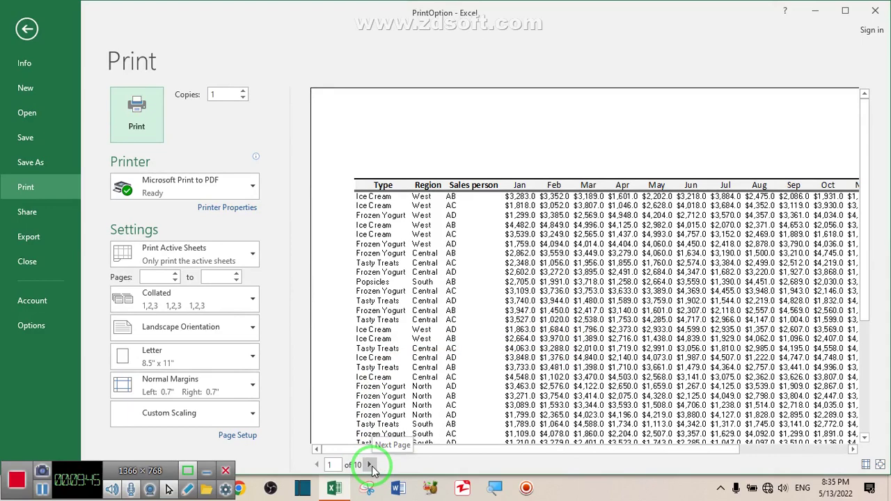
pyautogui.click(371, 465)
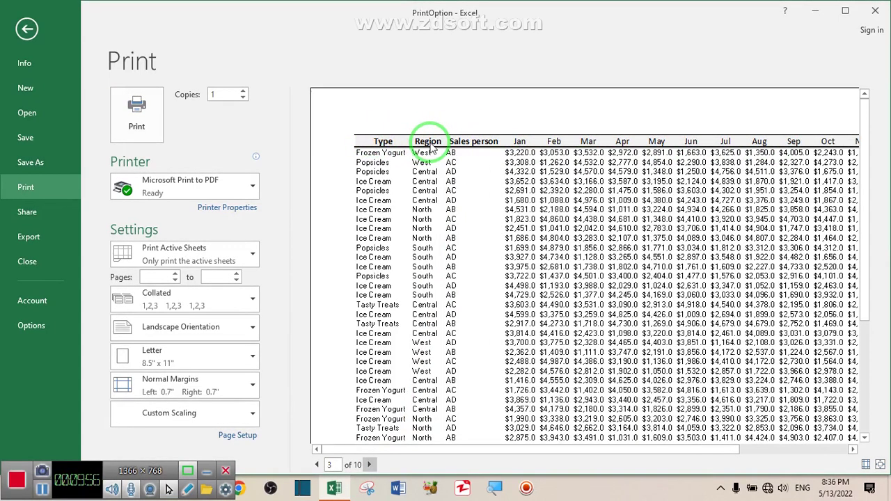
pyautogui.moveTo(861, 299); pyautogui.dragTo(861, 300)
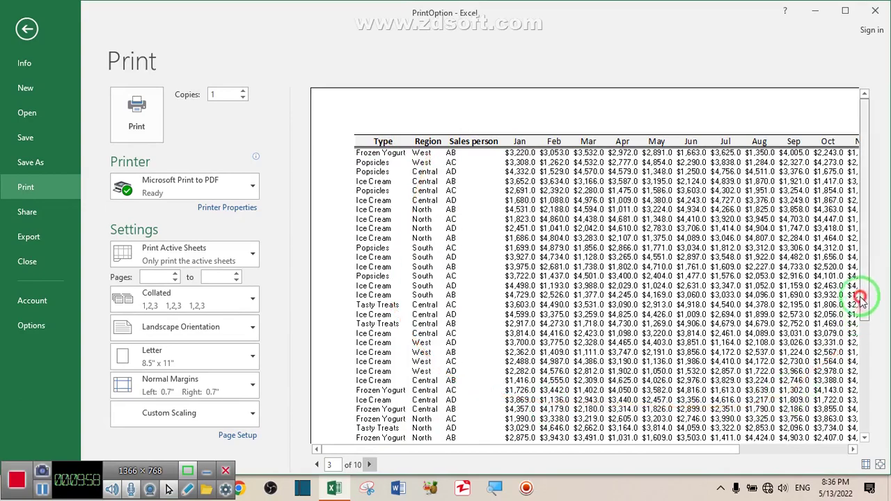
pyautogui.click(29, 31)
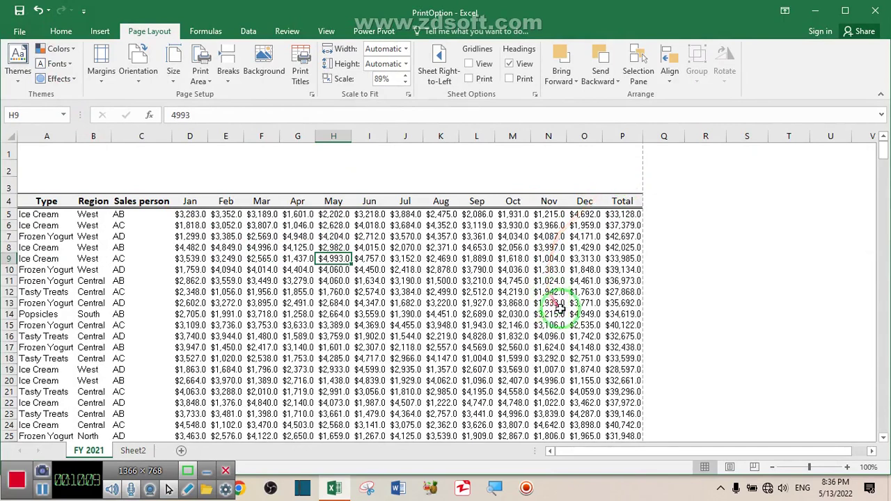
# Switch to Page Layout view and enter "Sales Record for FY 2021" in the center section of the page header.
pyautogui.click(730, 467)
pyautogui.click(452, 218)
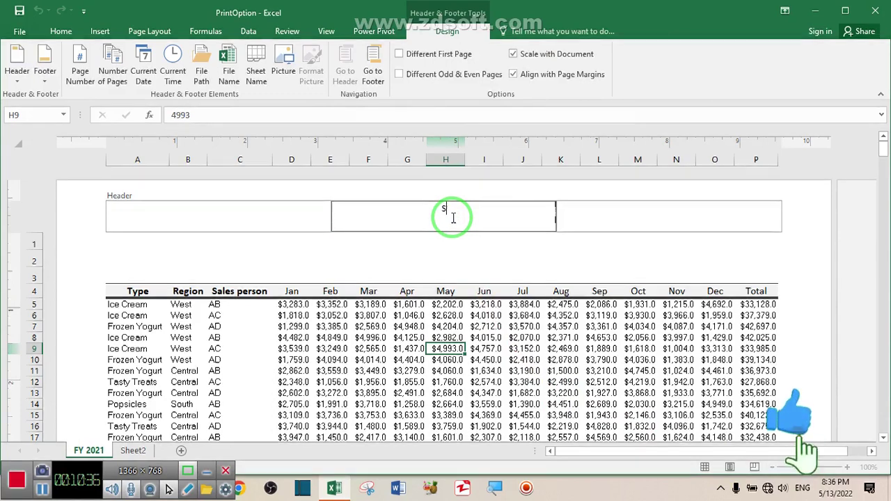
pyautogui.write('Sales Record')
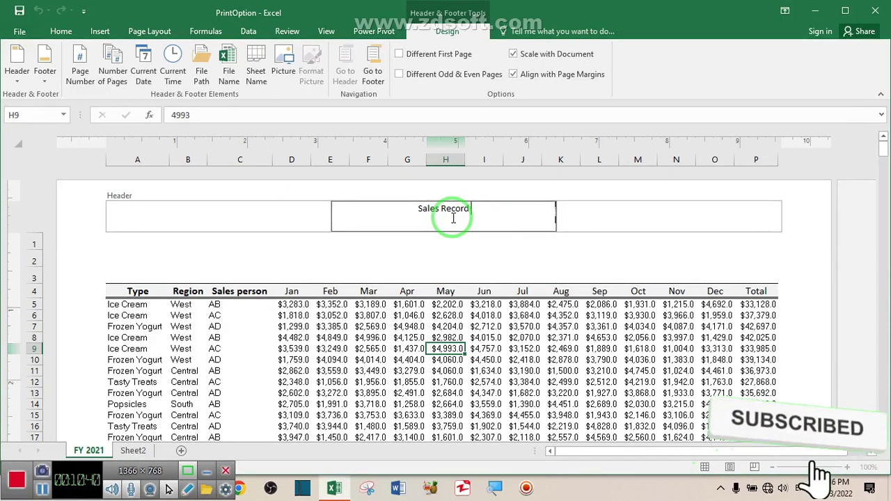
pyautogui.write(' for F')
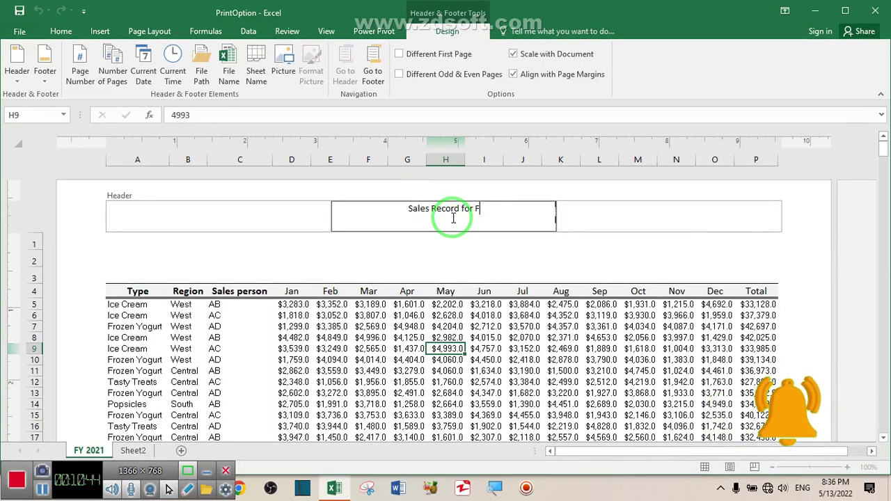
pyautogui.write('yY 2021')
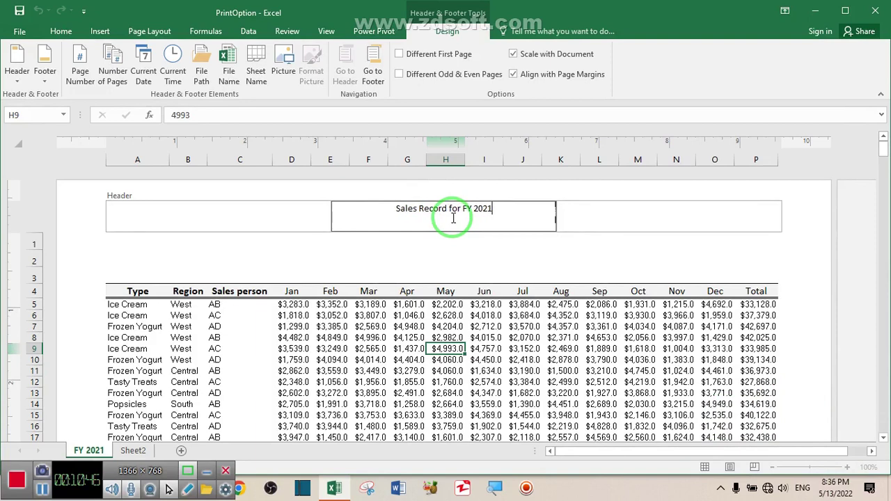
pyautogui.click(484, 258)
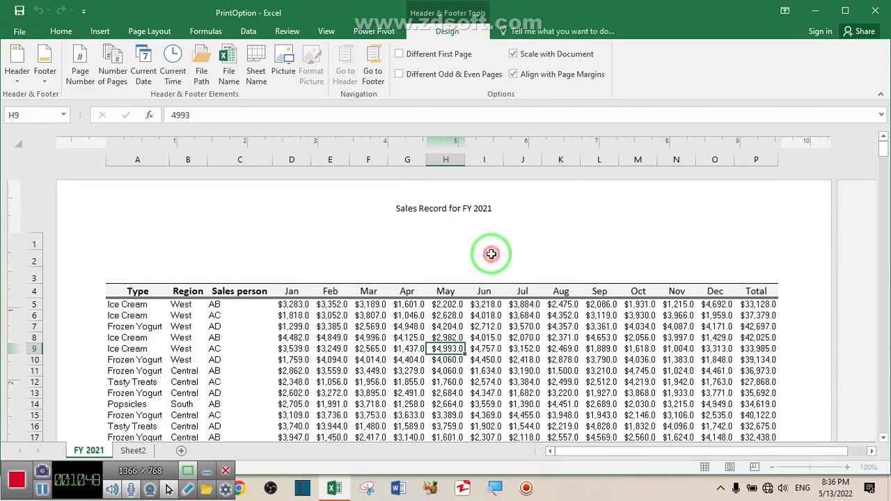
# Increase the font size of the center header text "Sales Record for FY 2021" to 18.
pyautogui.click(470, 214)
pyautogui.moveTo(473, 209); pyautogui.dragTo(495, 208)
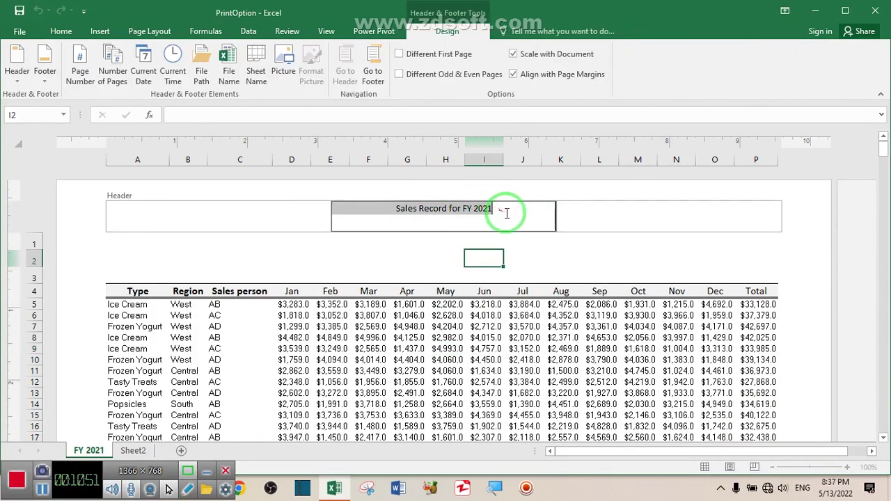
pyautogui.click(491, 219)
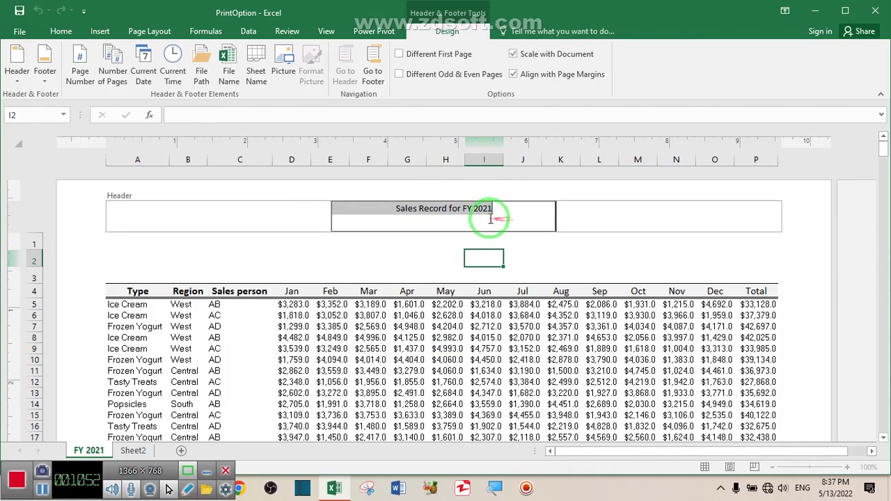
pyautogui.click(61, 31)
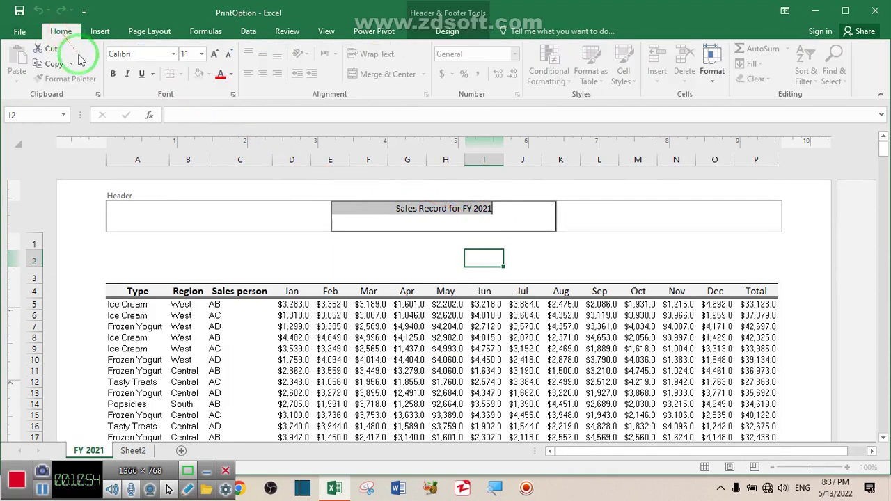
pyautogui.click(211, 54)
pyautogui.click(211, 53)
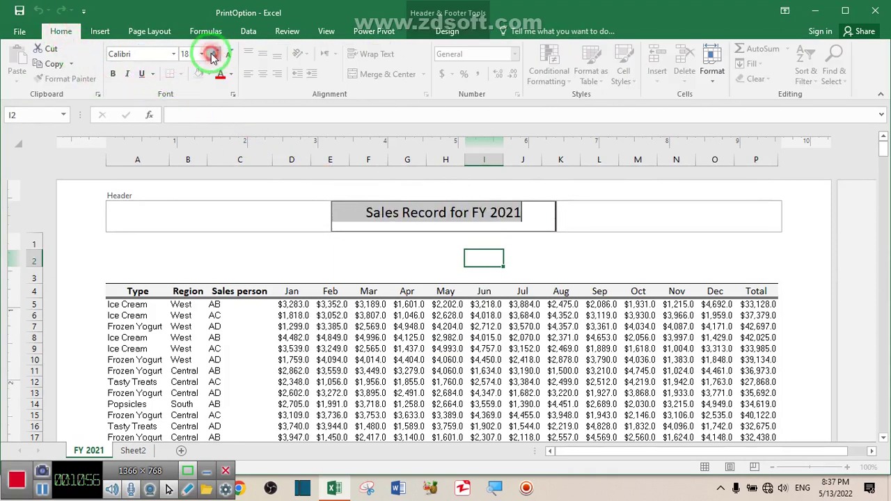
# Add page numbering to the right header section as "Page &[Page] of &[Pages]".
pyautogui.click(648, 218)
pyautogui.click(694, 215)
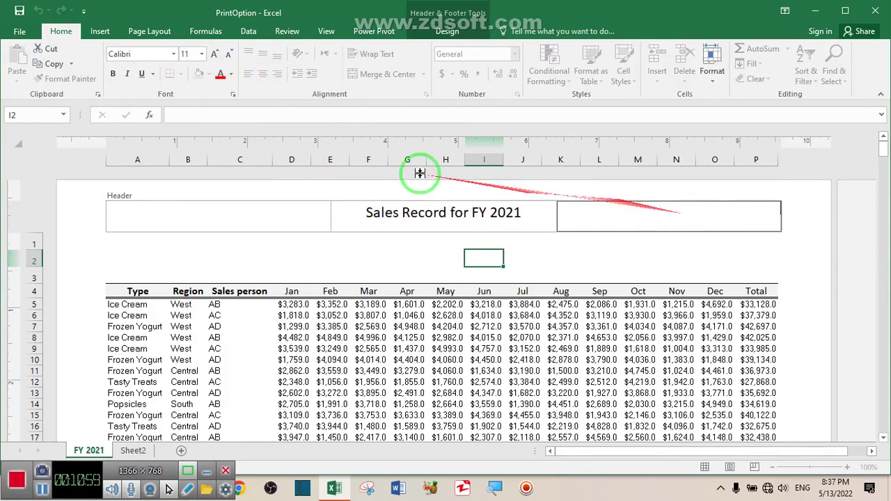
pyautogui.click(445, 32)
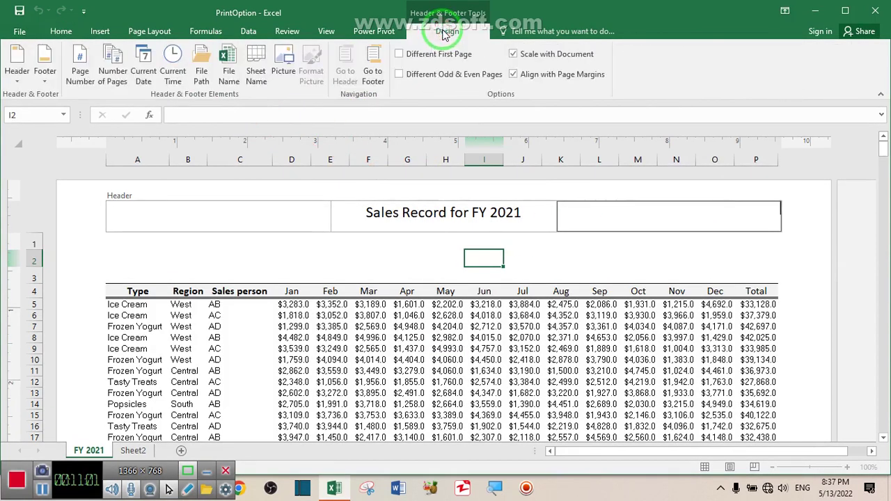
pyautogui.click(82, 74)
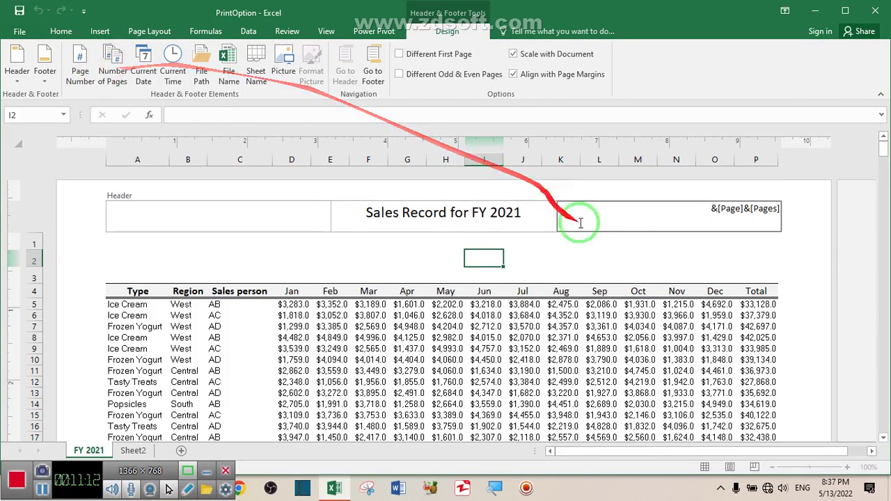
pyautogui.click(687, 208)
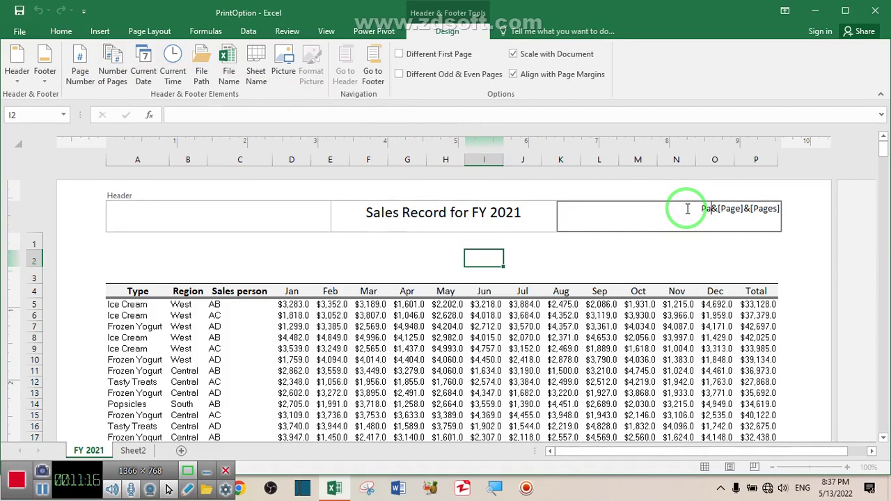
pyautogui.click(742, 211)
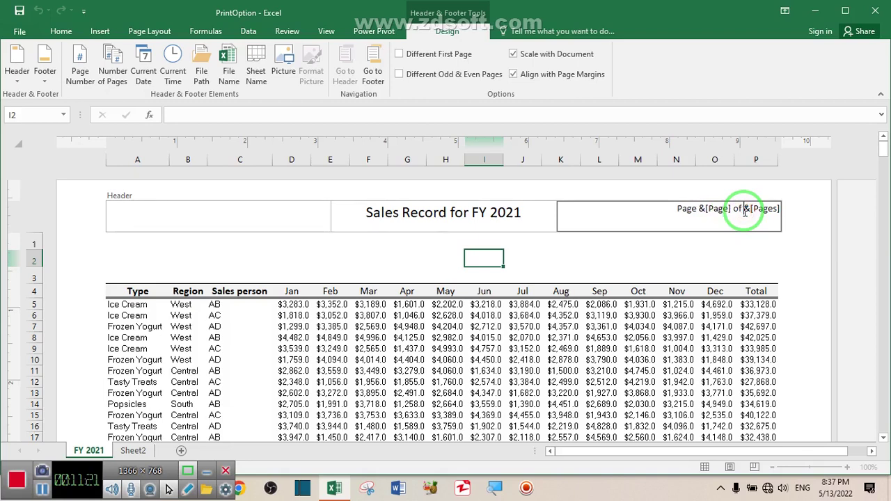
pyautogui.click(712, 324)
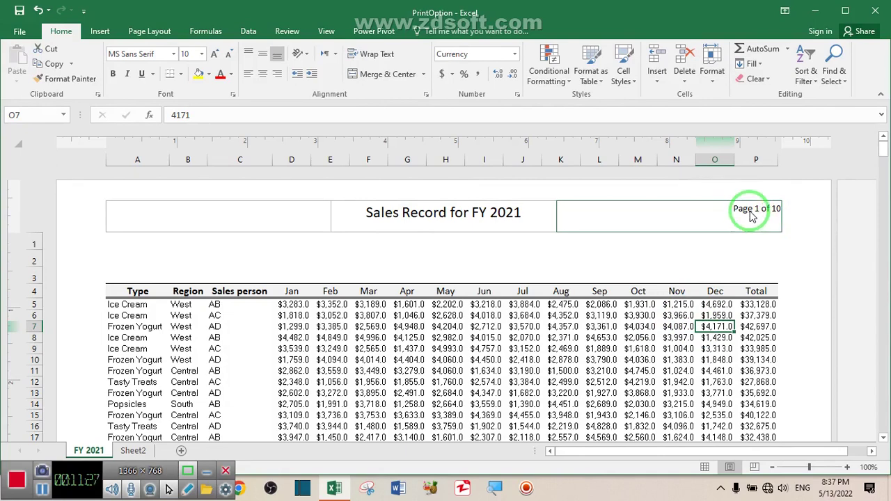
# Insert the current date field &[Date] in the left section of the page header.
pyautogui.click(279, 213)
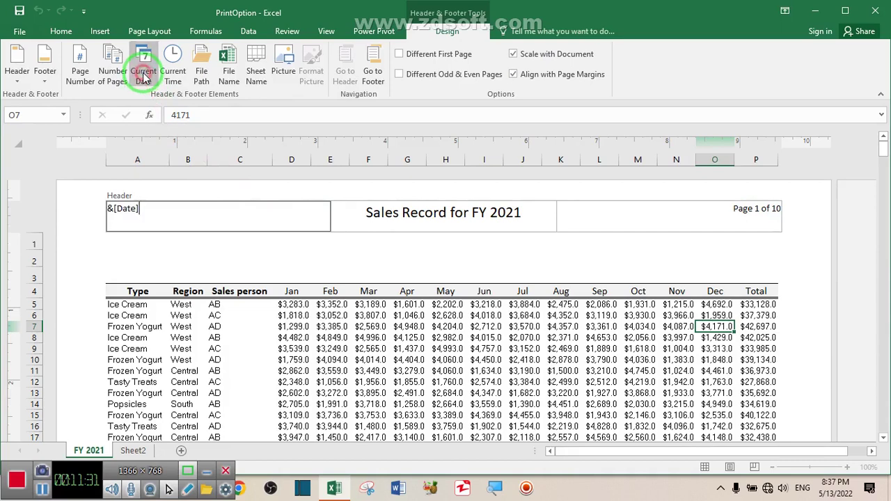
pyautogui.click(258, 337)
pyautogui.click(159, 247)
# Delete the empty rows 1 to 3 above the table's header row.
pyautogui.moveTo(33, 242); pyautogui.dragTo(34, 273)
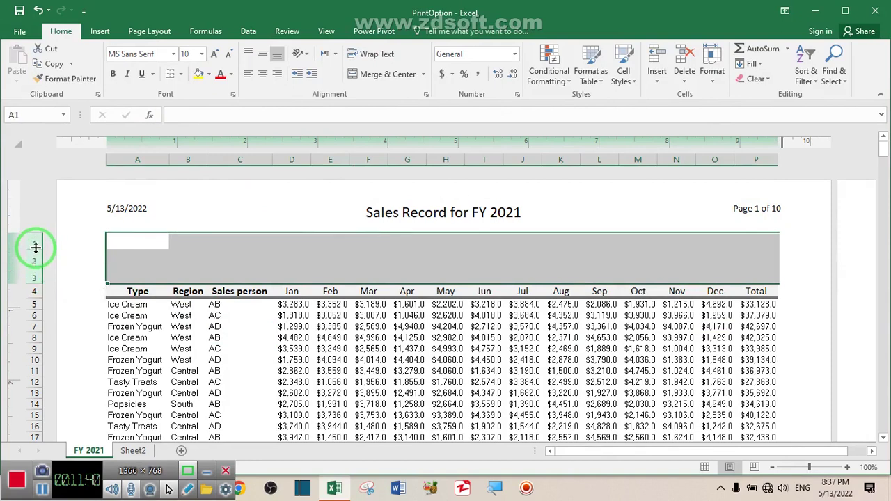
pyautogui.rightClick(29, 244)
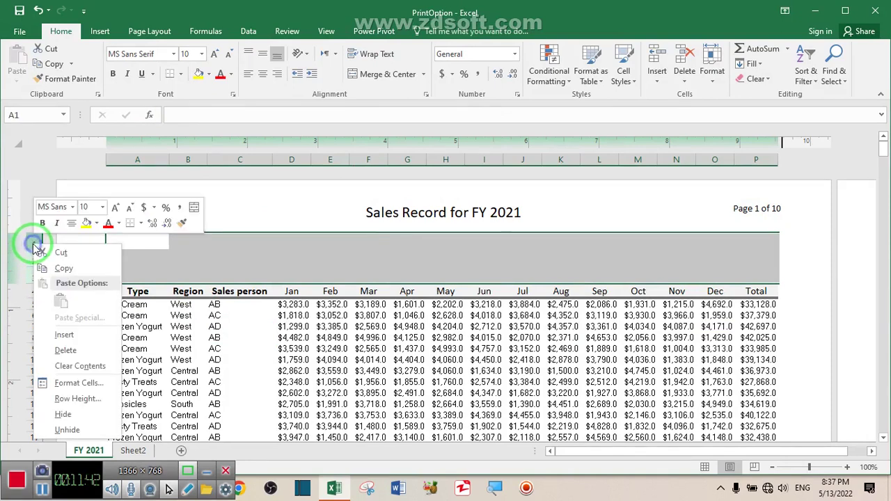
pyautogui.click(73, 345)
pyautogui.click(483, 342)
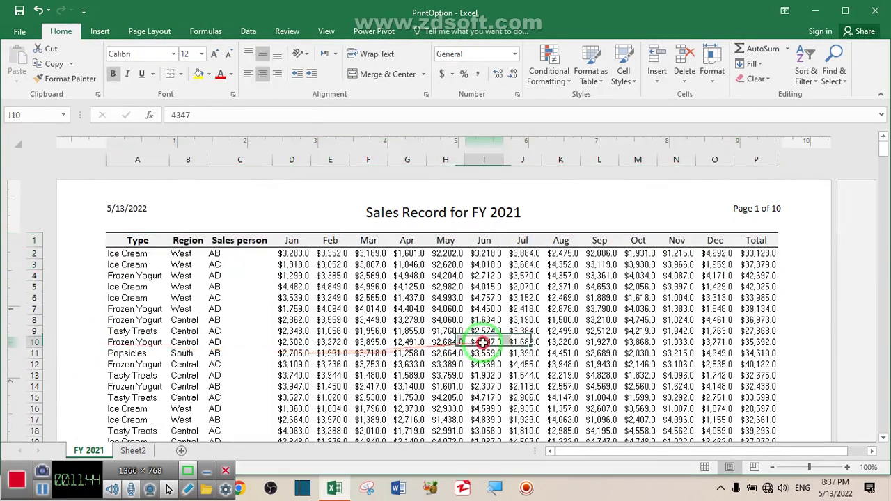
# Check the date, title, page number and repeated column headers across the width of the first pages in the print preview.
pyautogui.hotkey('ctrl', 'p')
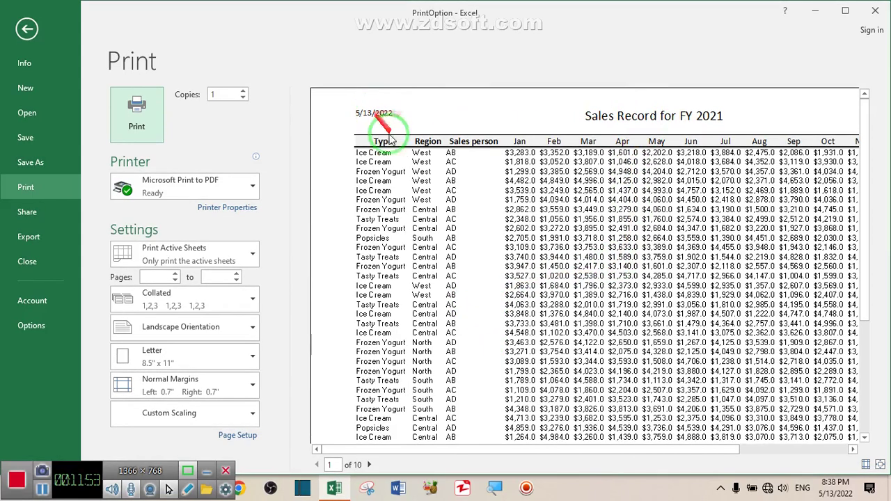
pyautogui.moveTo(583, 453); pyautogui.dragTo(616, 454)
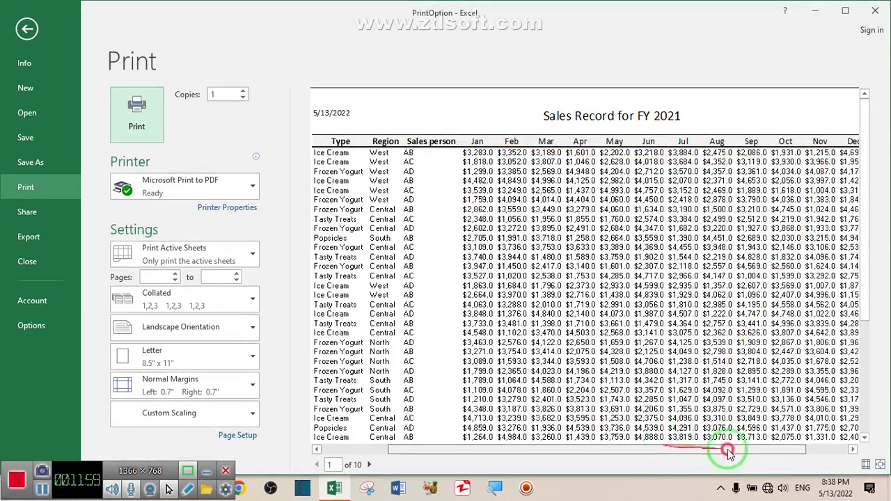
pyautogui.hscroll(3, 778, 309)
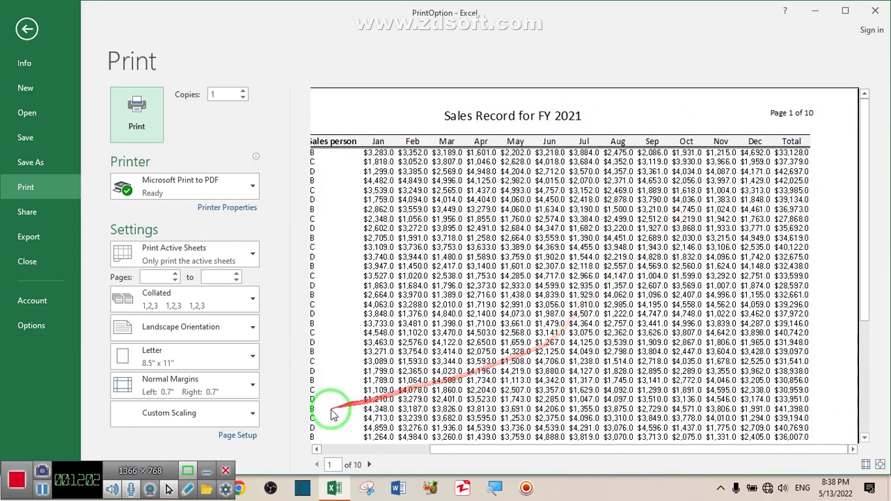
pyautogui.click(369, 465)
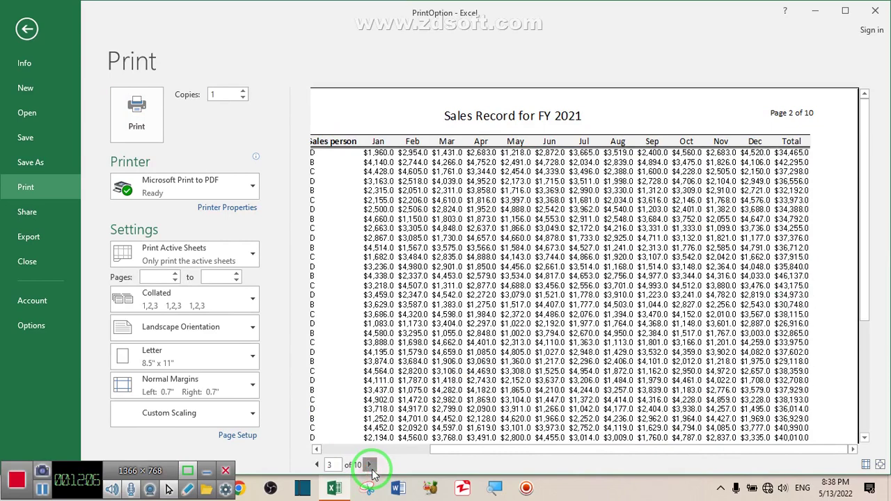